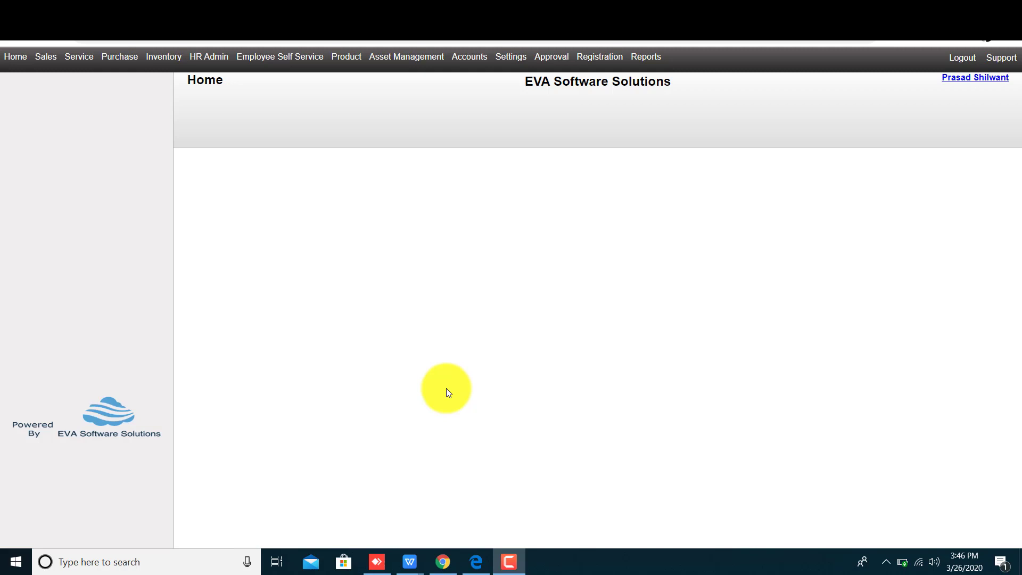
Go to Settings > Branch to show the empty branch list and the blank Branch Information form
left_click(509, 58)
left_click(41, 84)
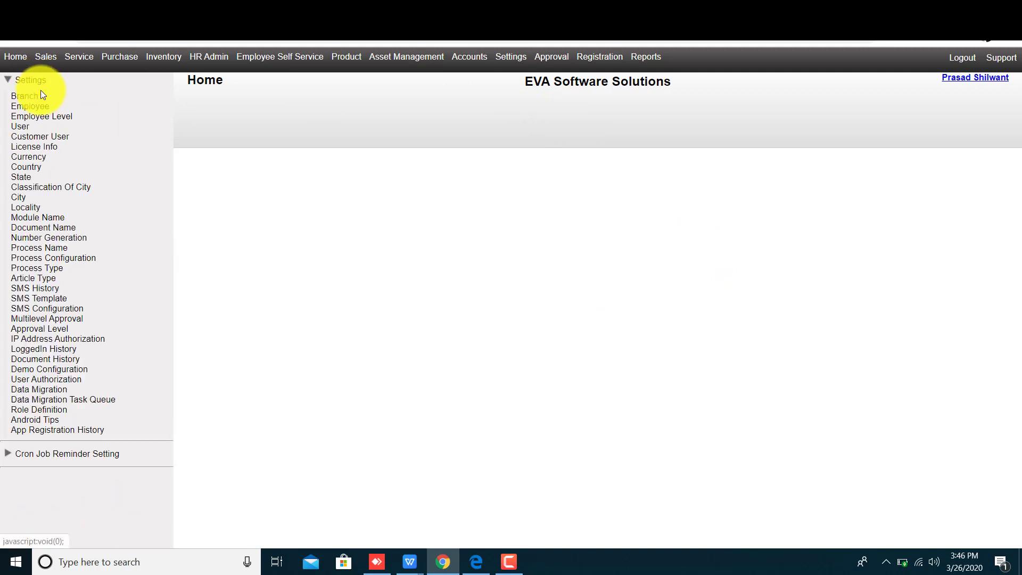
left_click(16, 96)
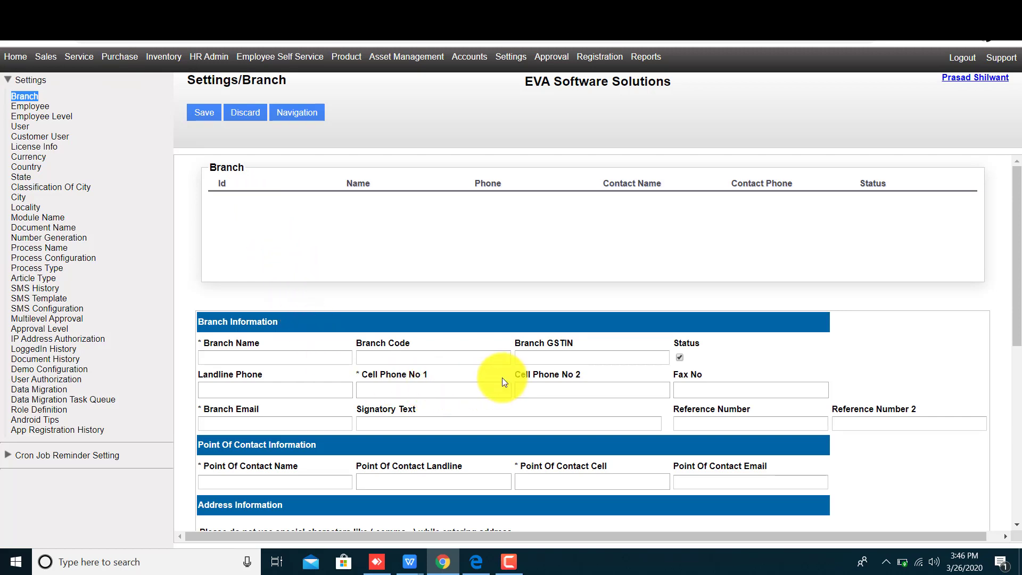
Enter branch name Thane, branch code 36 and the branch GSTIN in the new-branch form
left_click(236, 344)
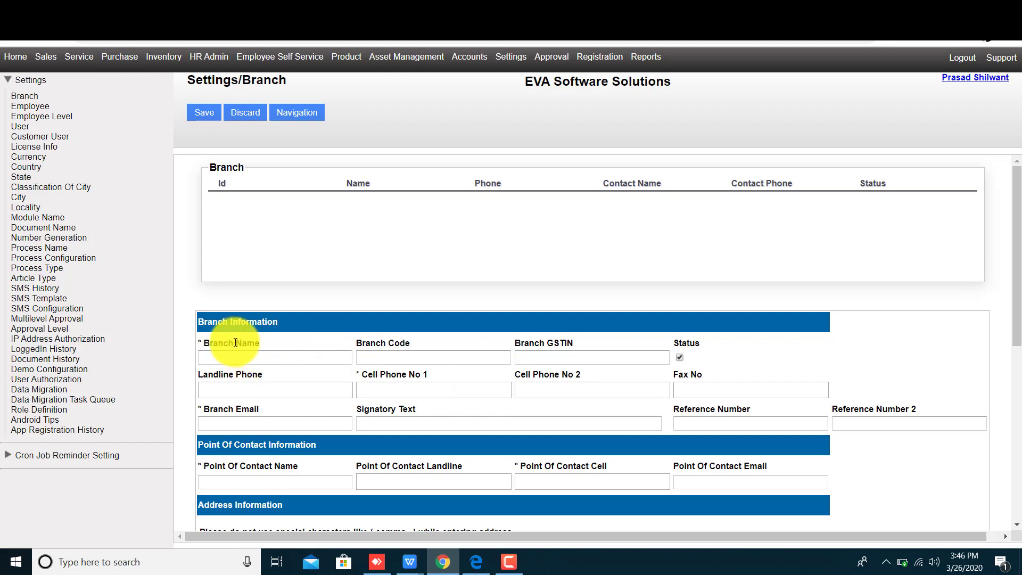
left_click(245, 358)
type("T")
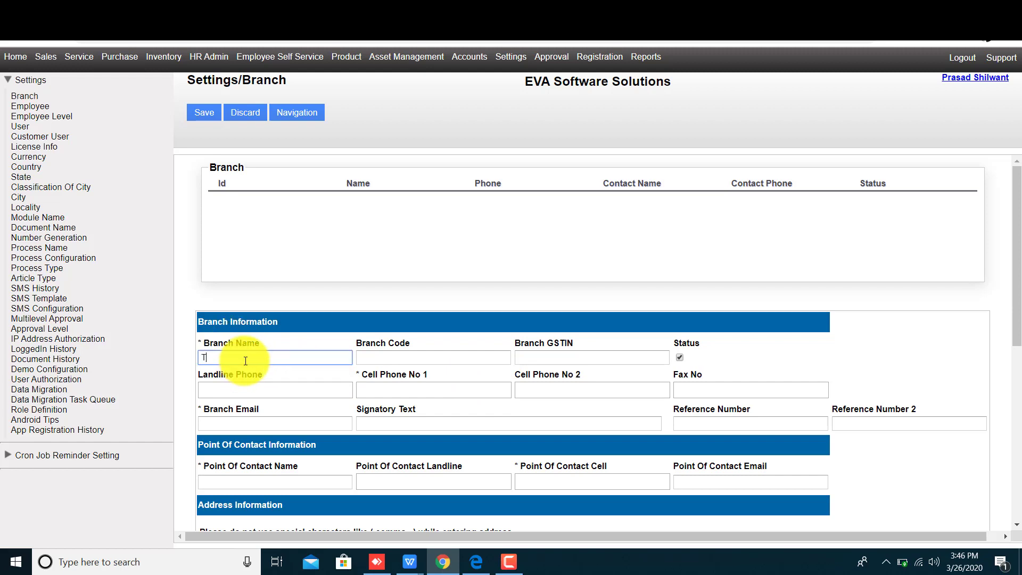
type("hane")
key("Tab")
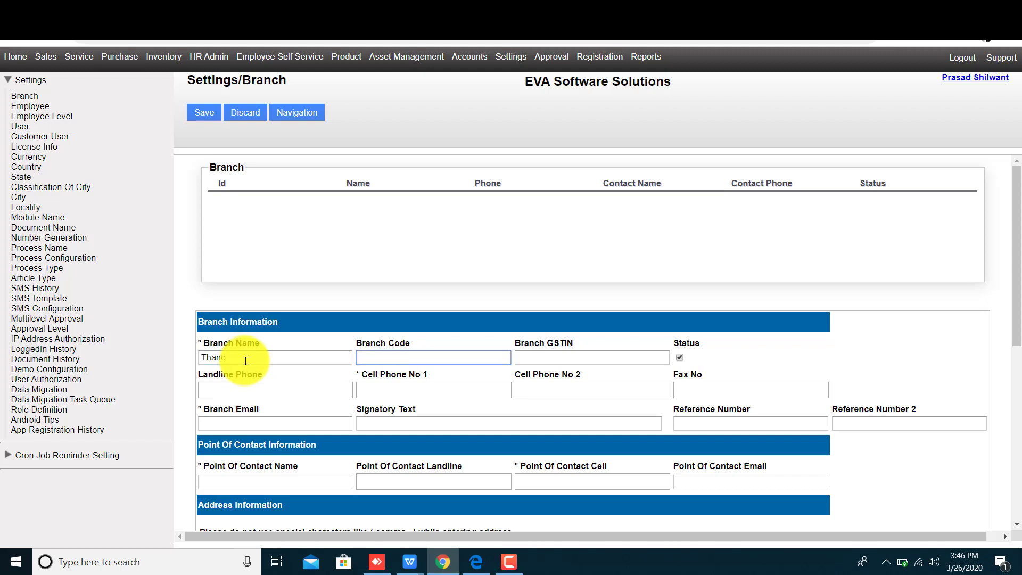
type("36")
key("Tab")
type("HG")
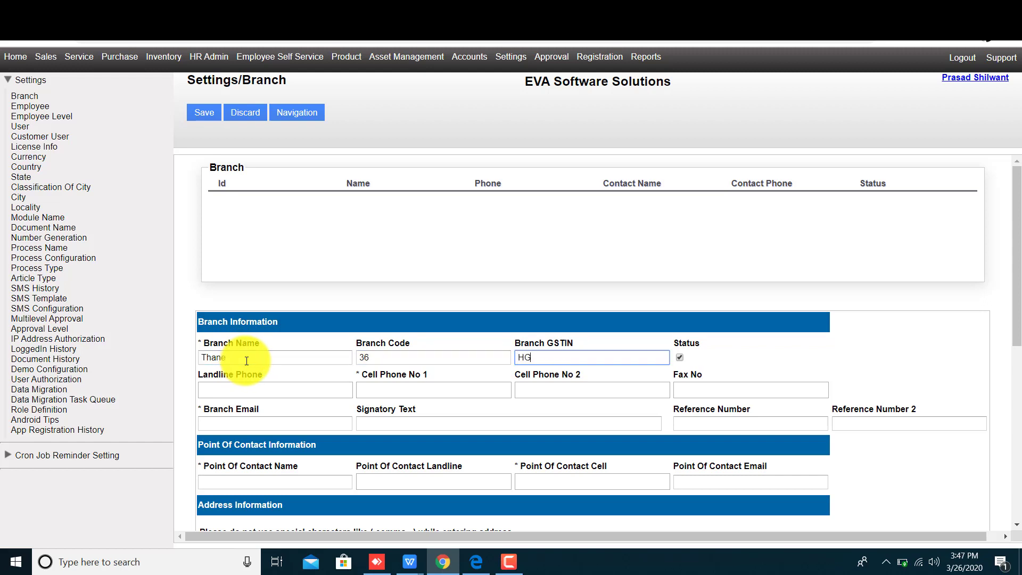
type("DYYHDHHBBD")
double_click(690, 345)
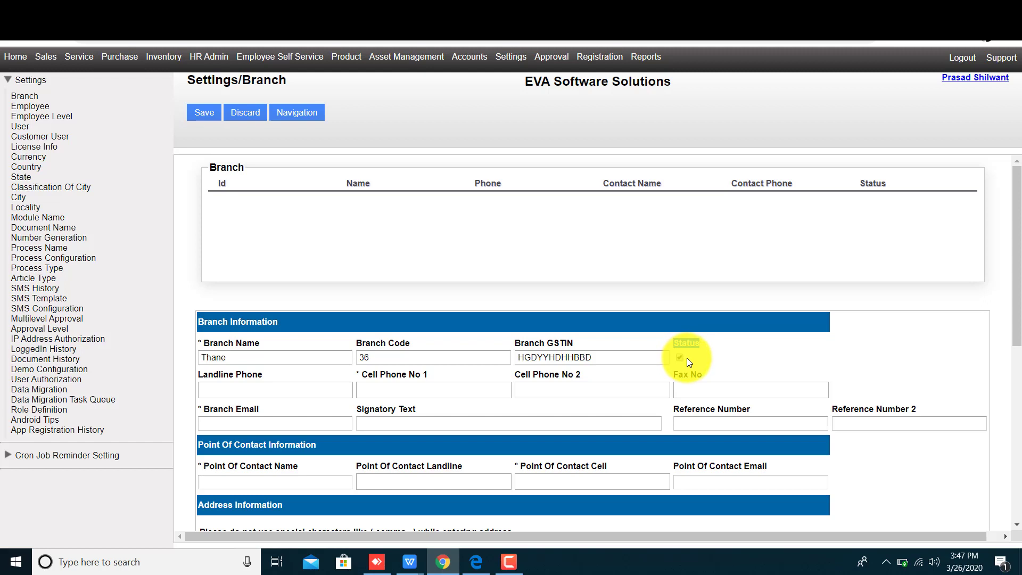
left_click(269, 389)
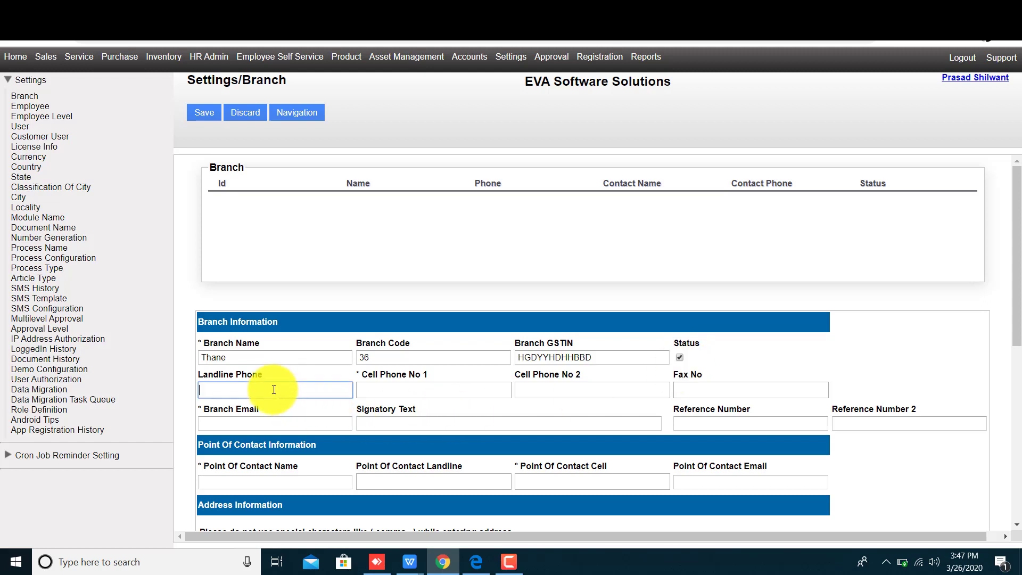
Fill in the branch landline, cell phone number, fax number and branch e-mail address
left_click(231, 373)
double_click(249, 376)
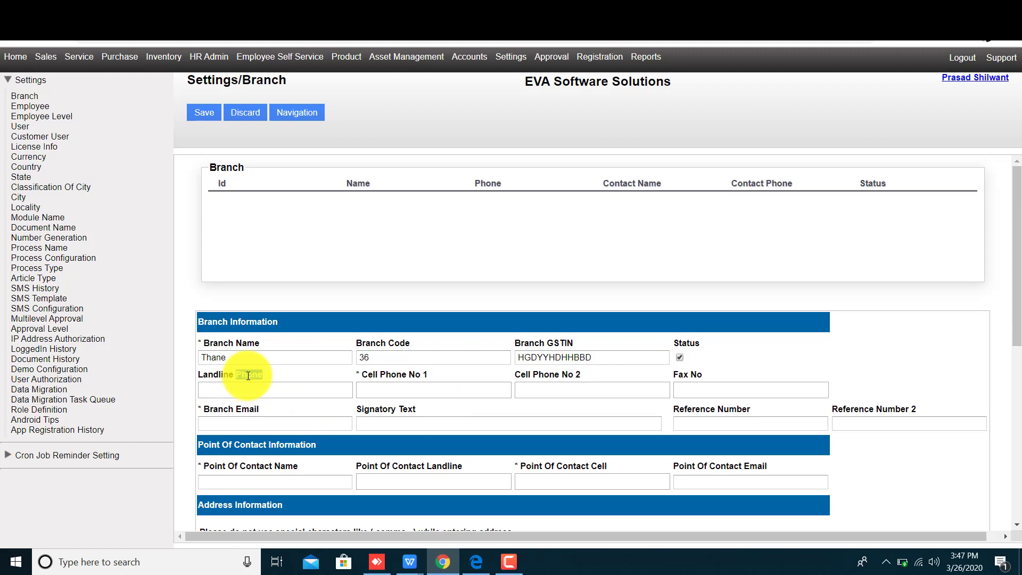
left_click(249, 376)
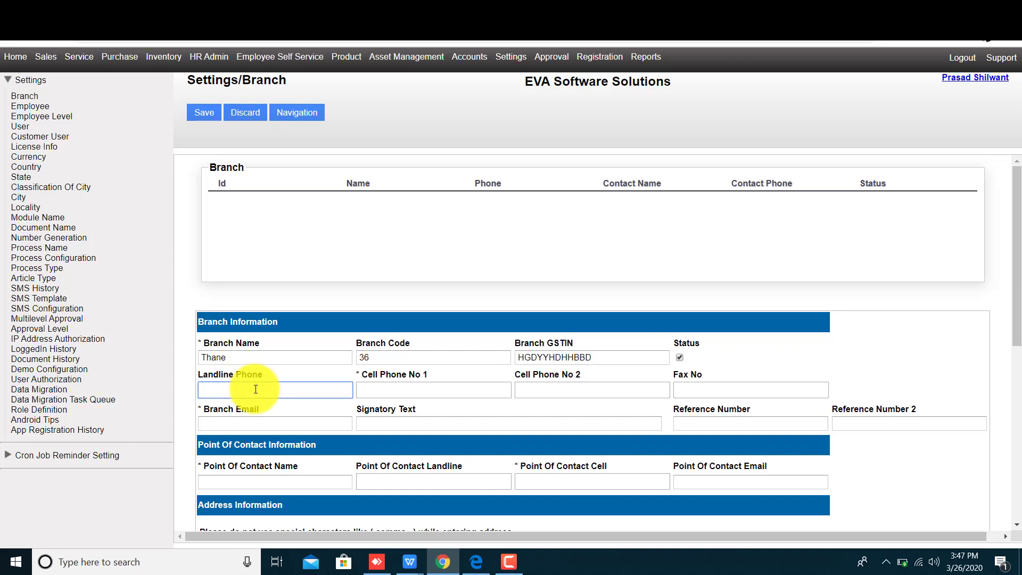
key("Tab")
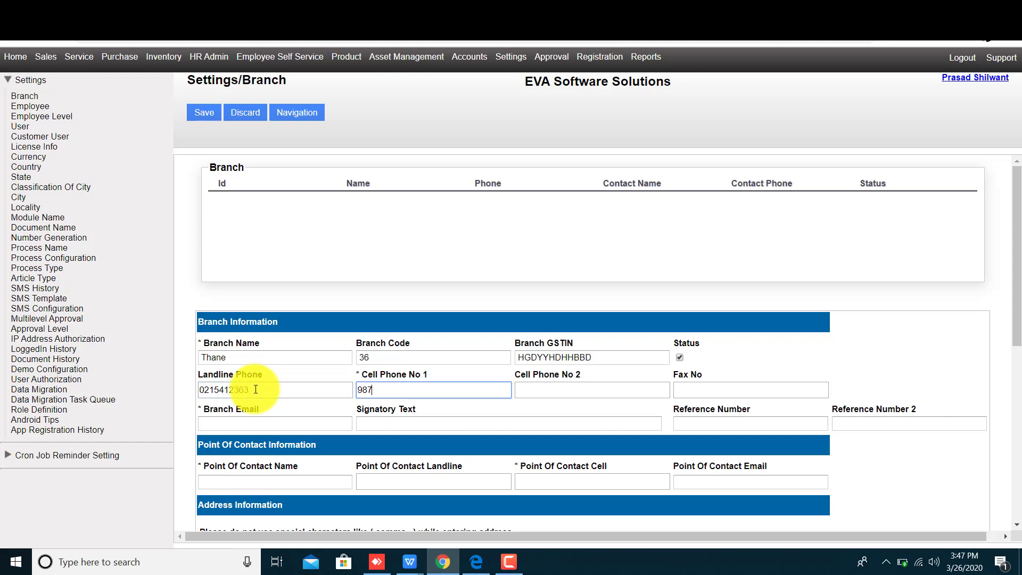
key("Tab")
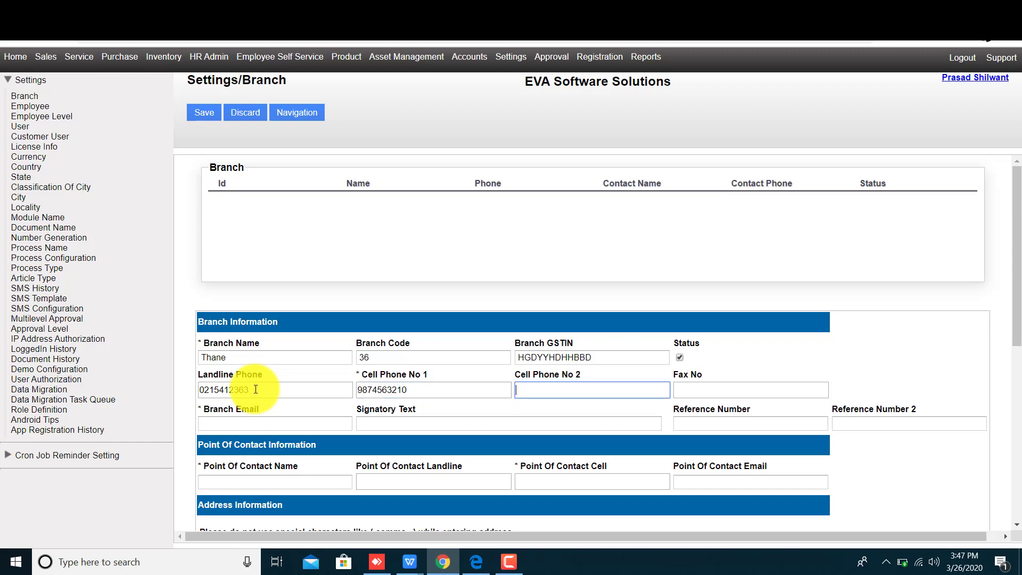
key("Tab")
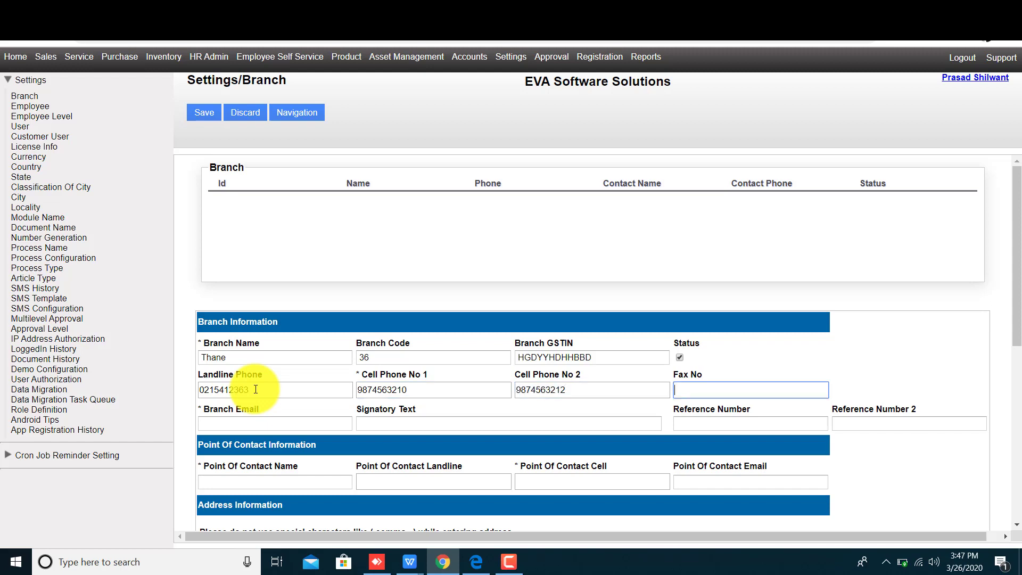
type("05241896")
key("Tab")
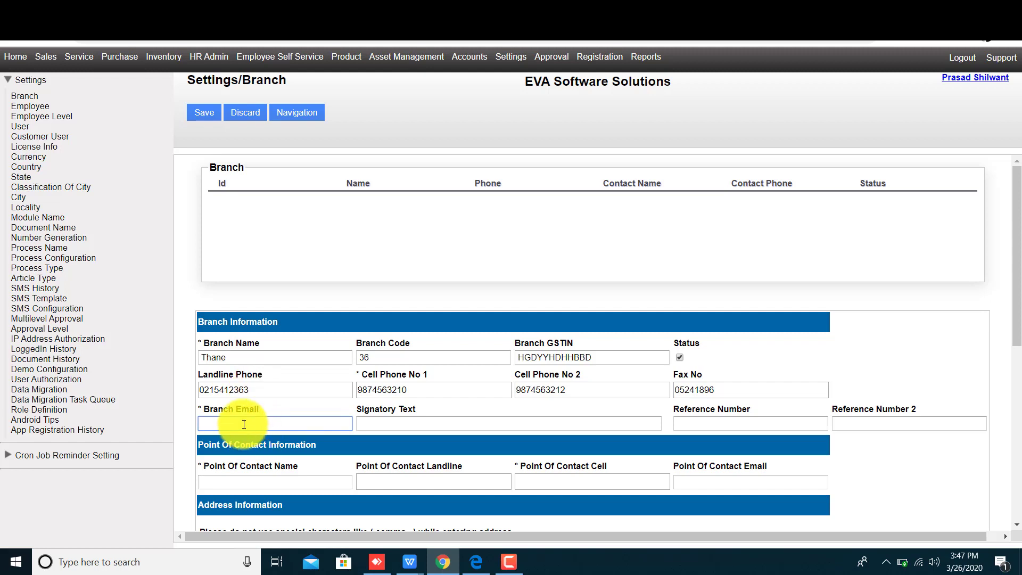
double_click(389, 409)
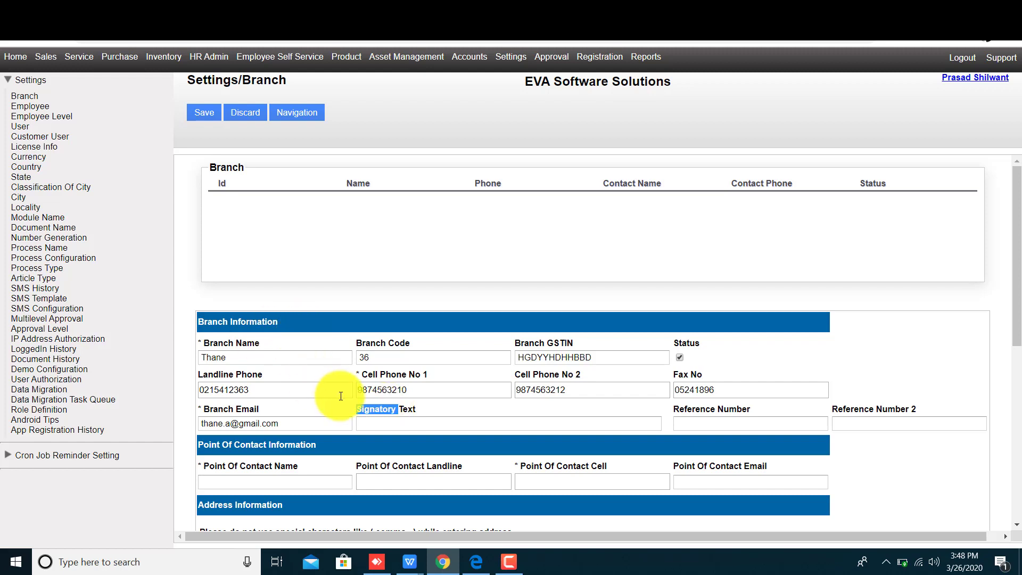
Set the branch signatory text to 'The branch manager'
left_click(381, 422)
type("Th")
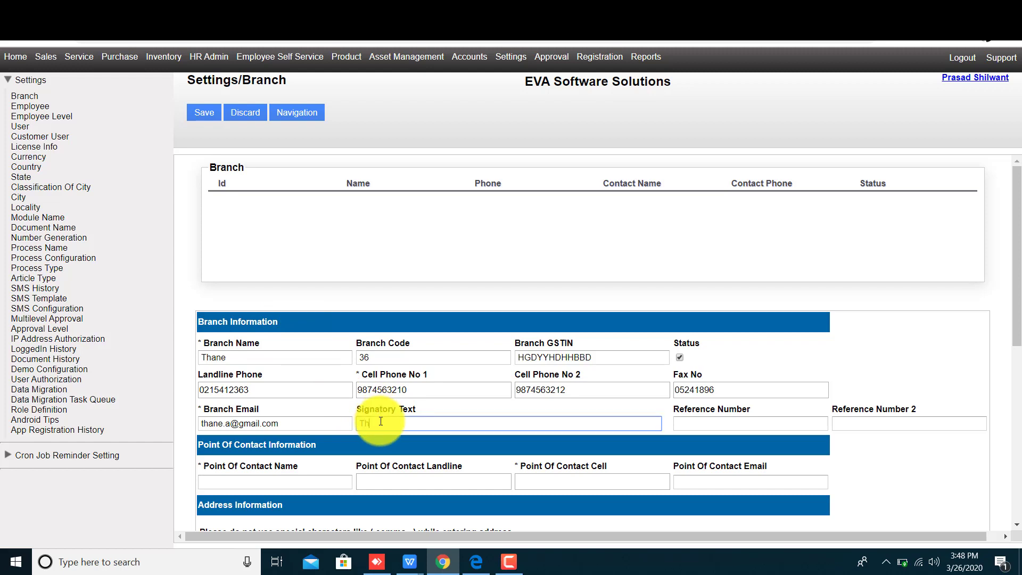
type("e branch manager")
left_click(695, 439)
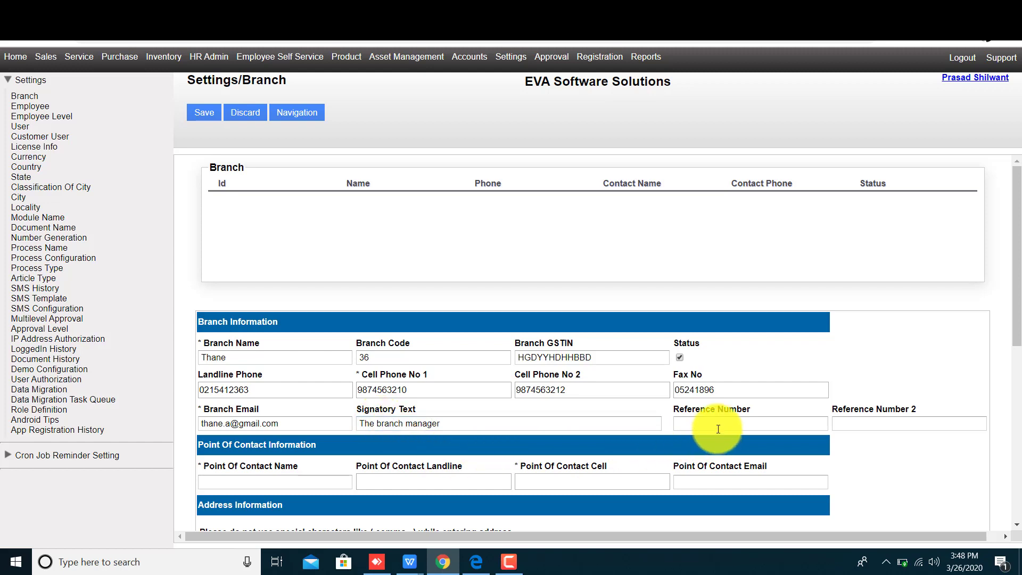
Enter Reference Number 2121152 and Reference Number 2 abc123
left_click(715, 426)
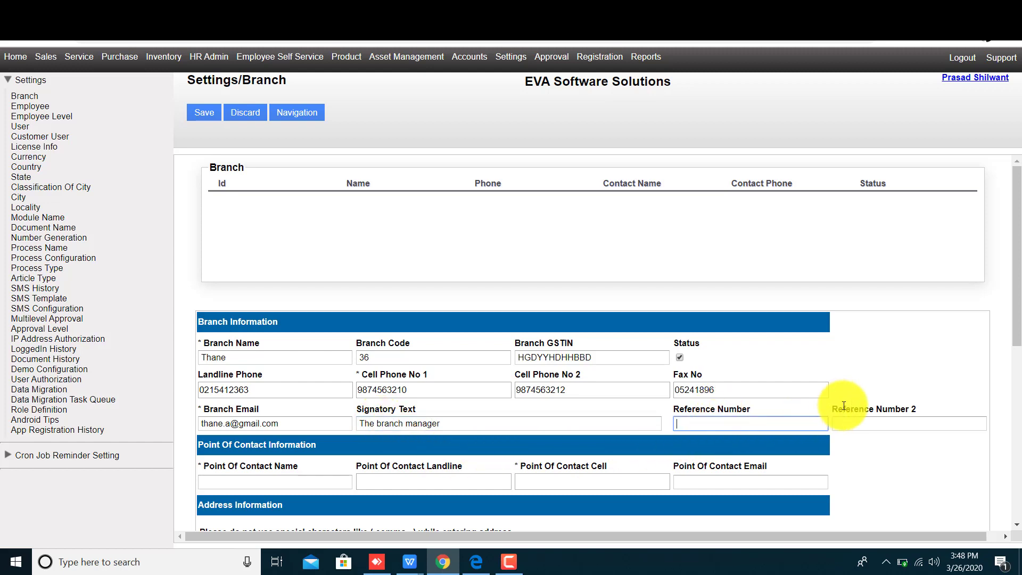
triple_click(872, 409)
triple_click(721, 407)
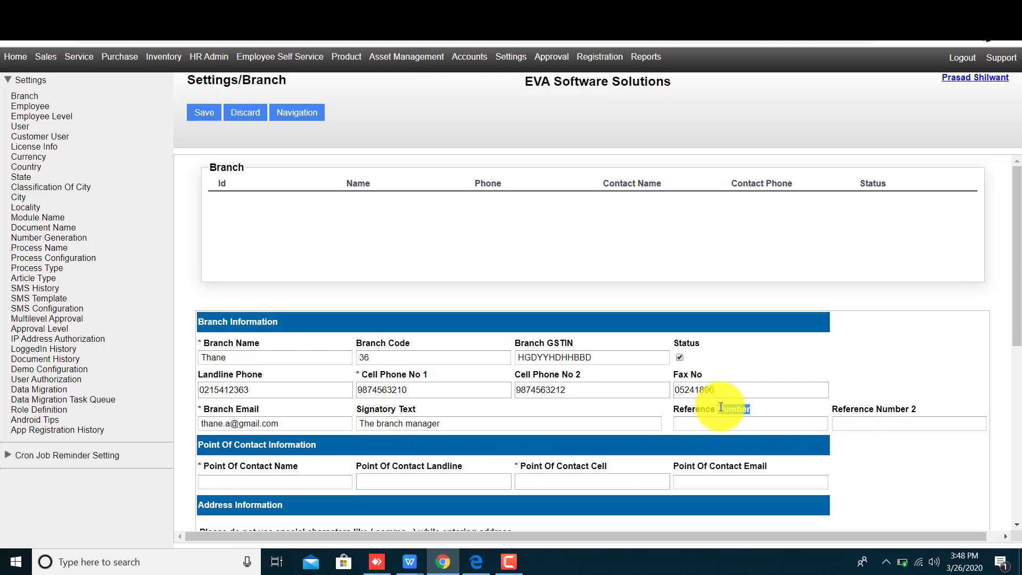
left_click(716, 427)
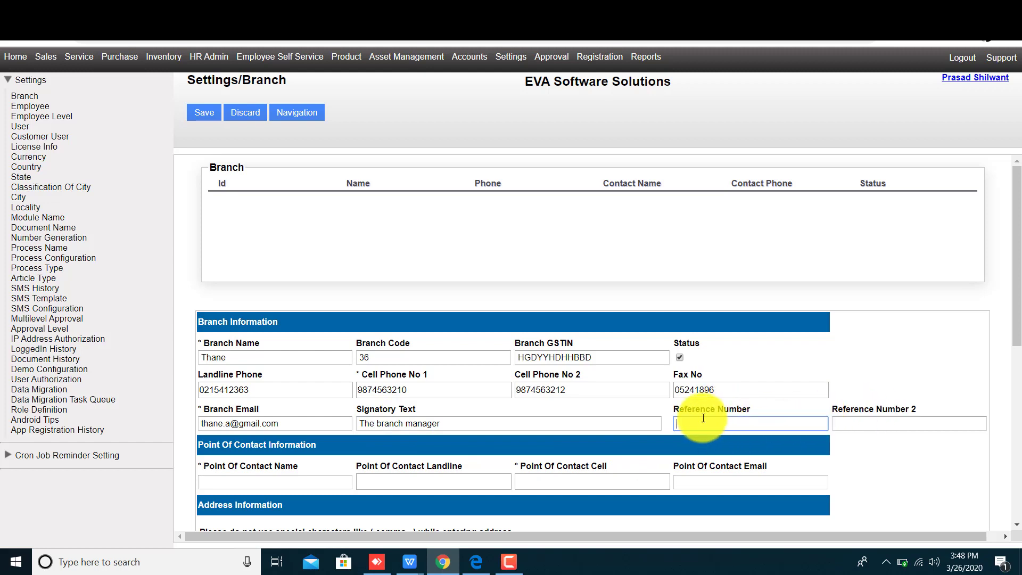
double_click(859, 410)
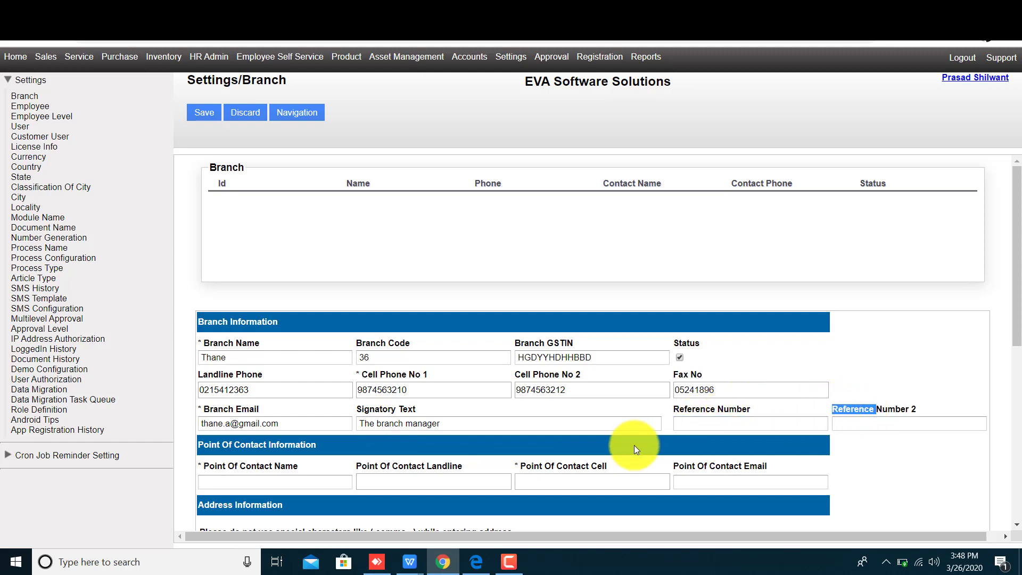
left_click(730, 423)
type("2121152")
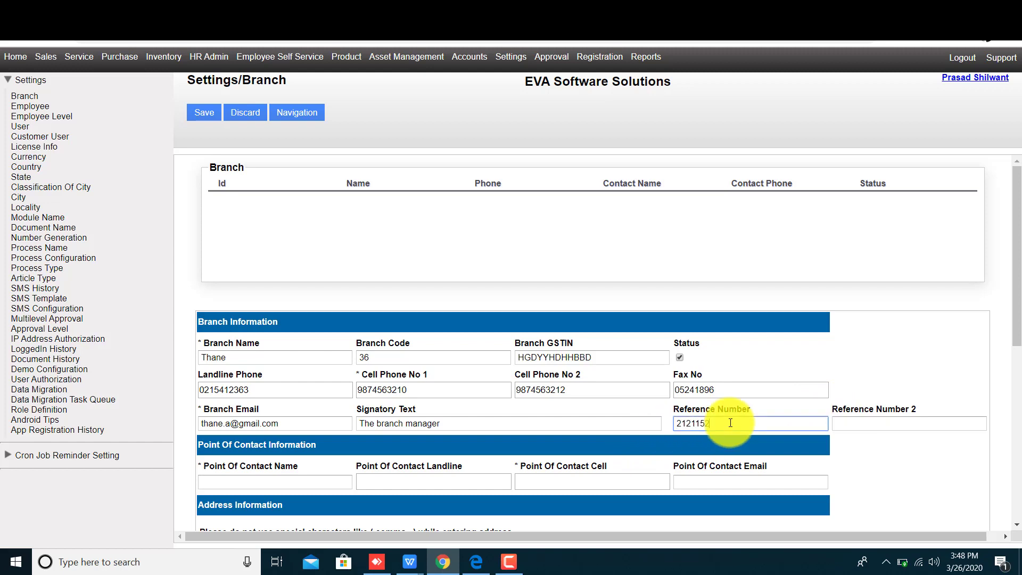
key("Tab")
type("abc123")
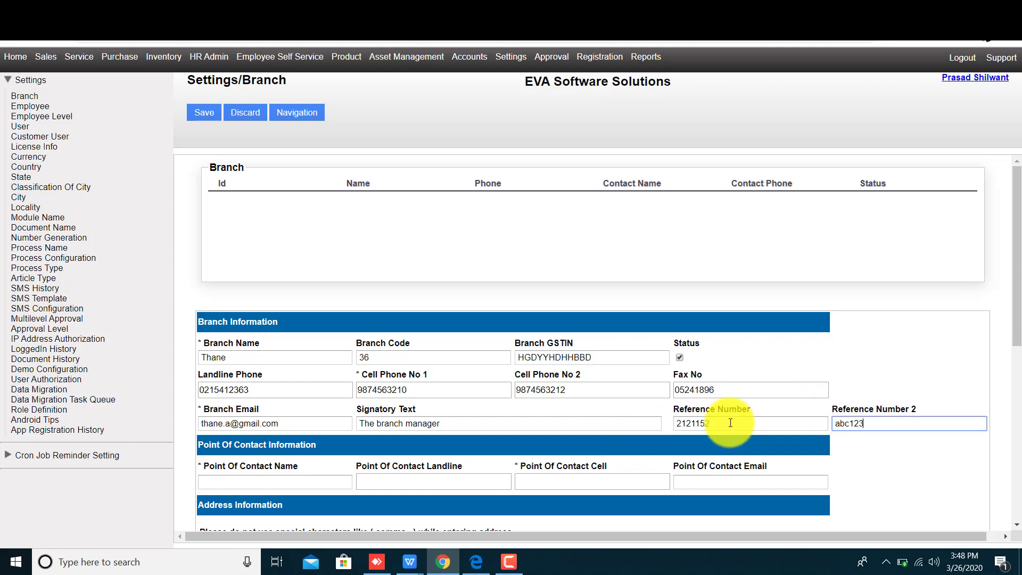
key("Tab")
scroll(600, 503, "down", 3)
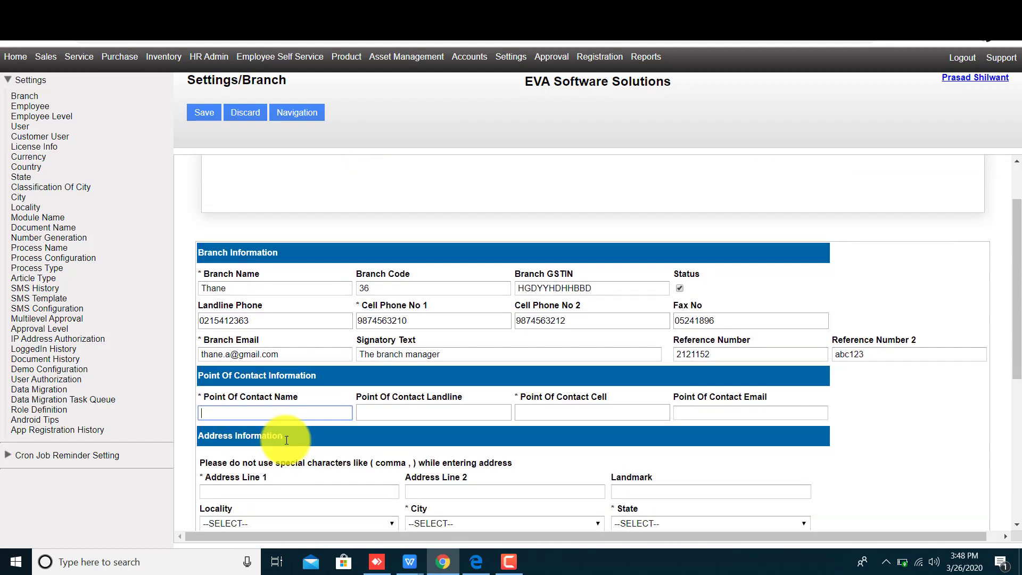
Fill in the point-of-contact's full name, landline, cell number and e-mail address
left_click(245, 343)
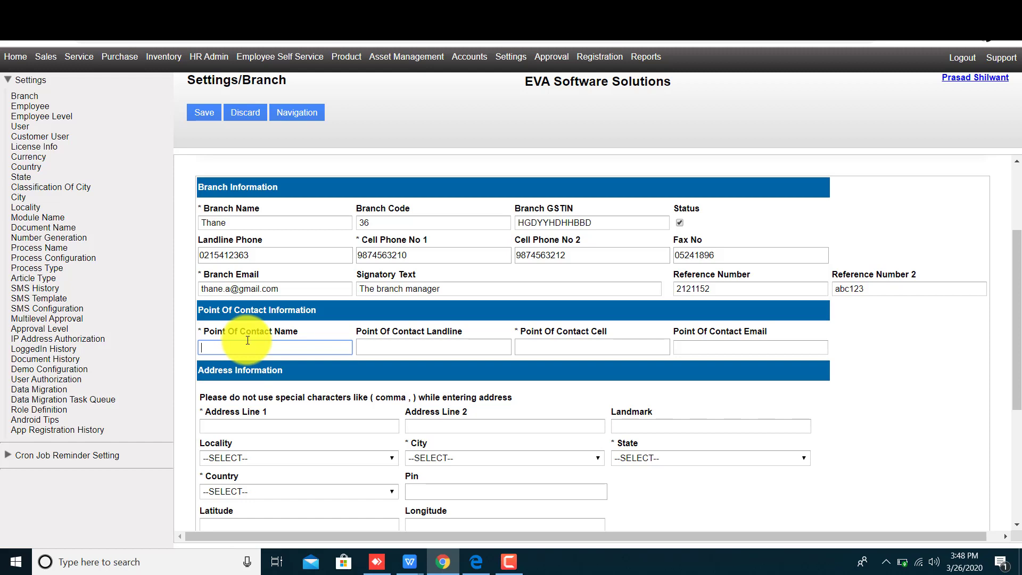
key("Tab")
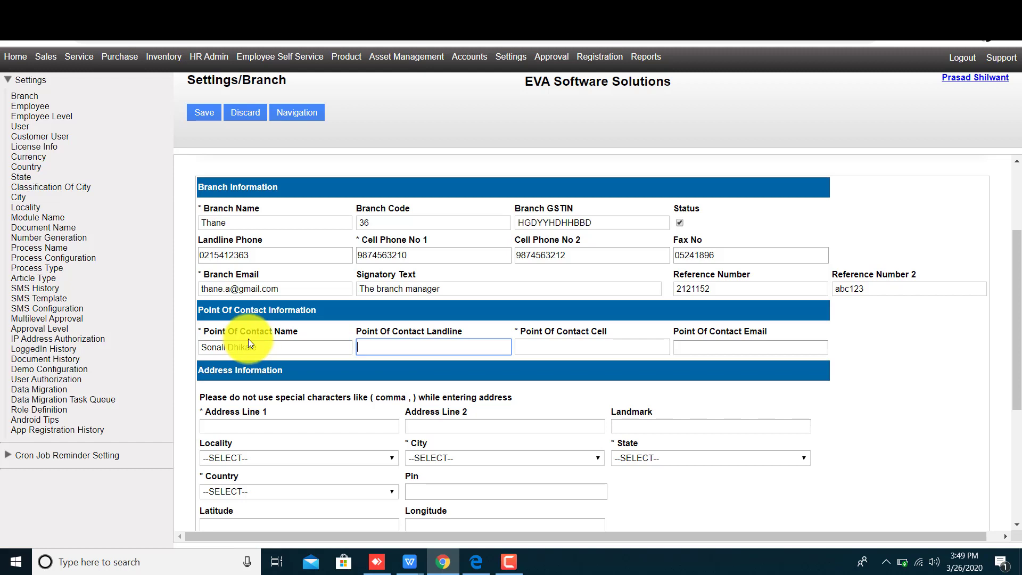
key("Tab")
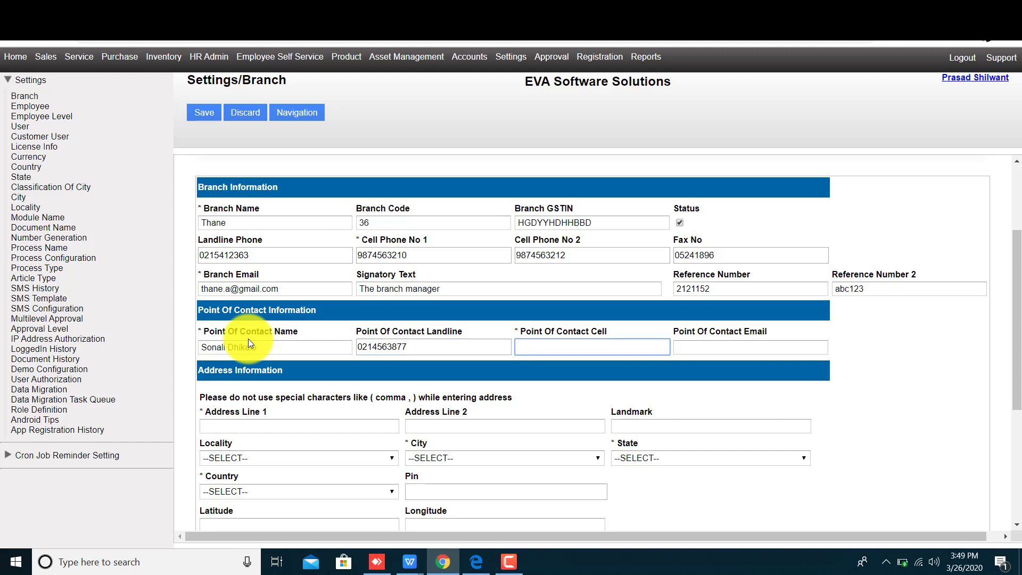
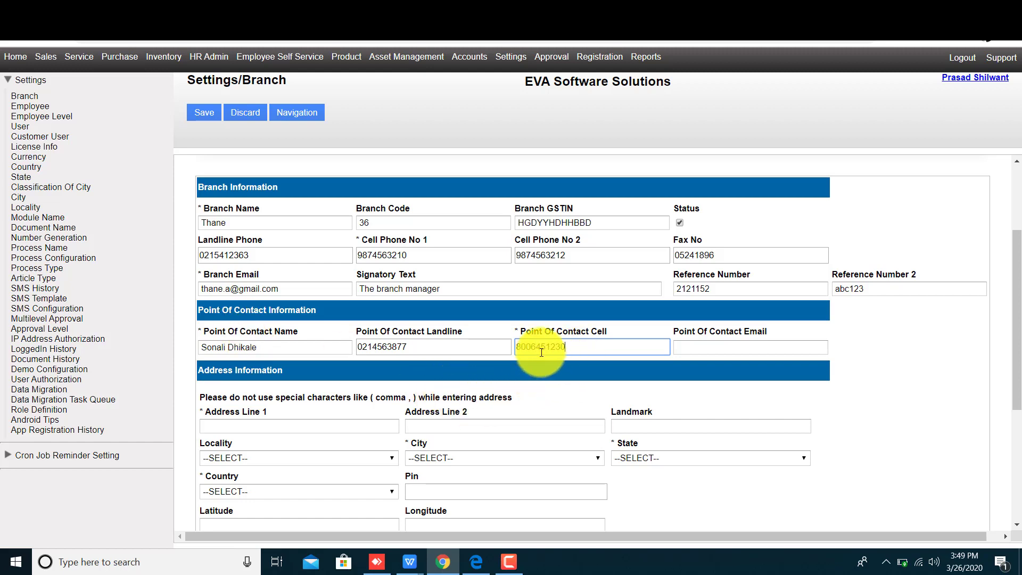
left_click_drag(541, 347, 575, 348)
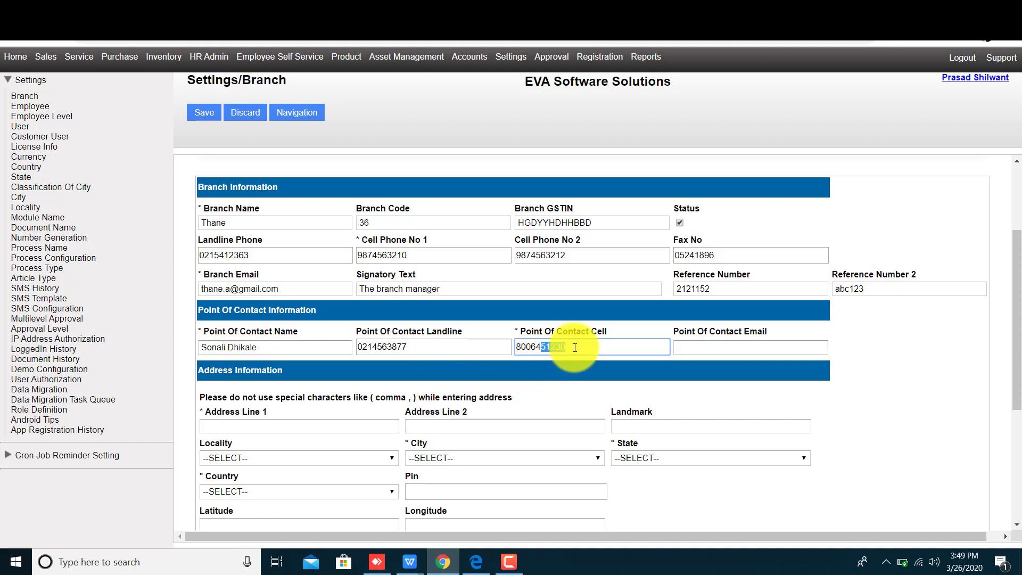
left_click(729, 350)
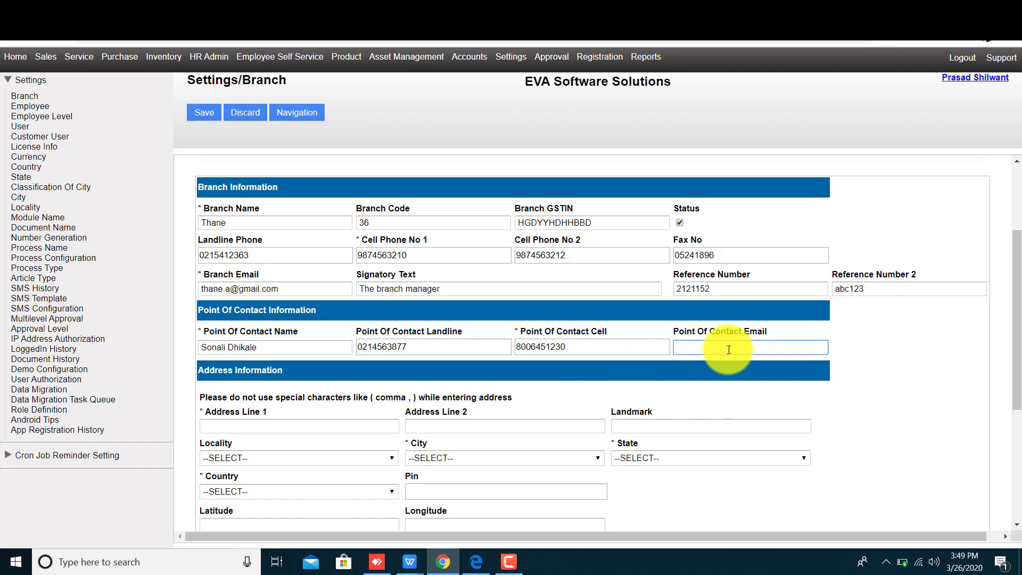
scroll(426, 368, "down", 2)
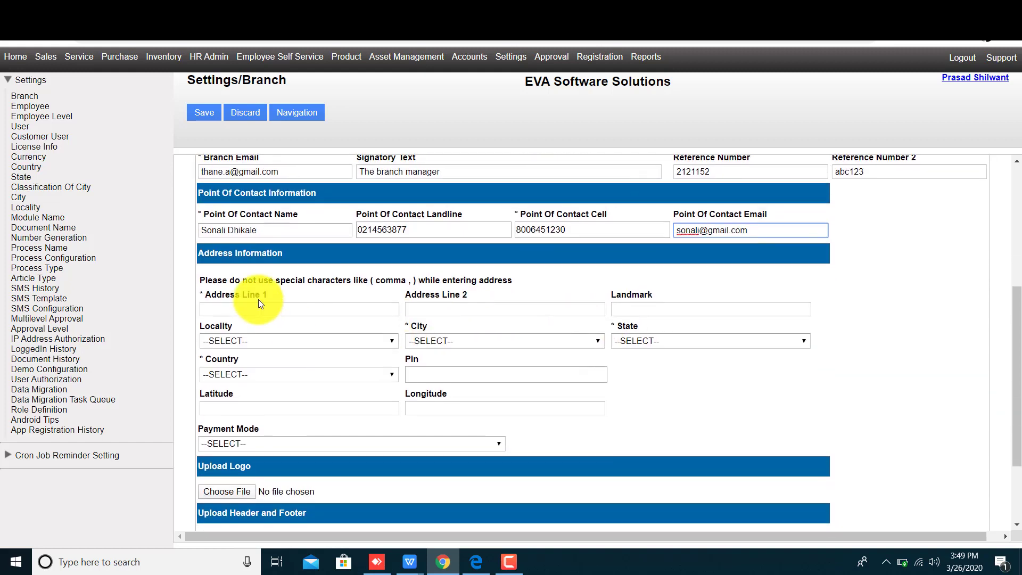
left_click(258, 301)
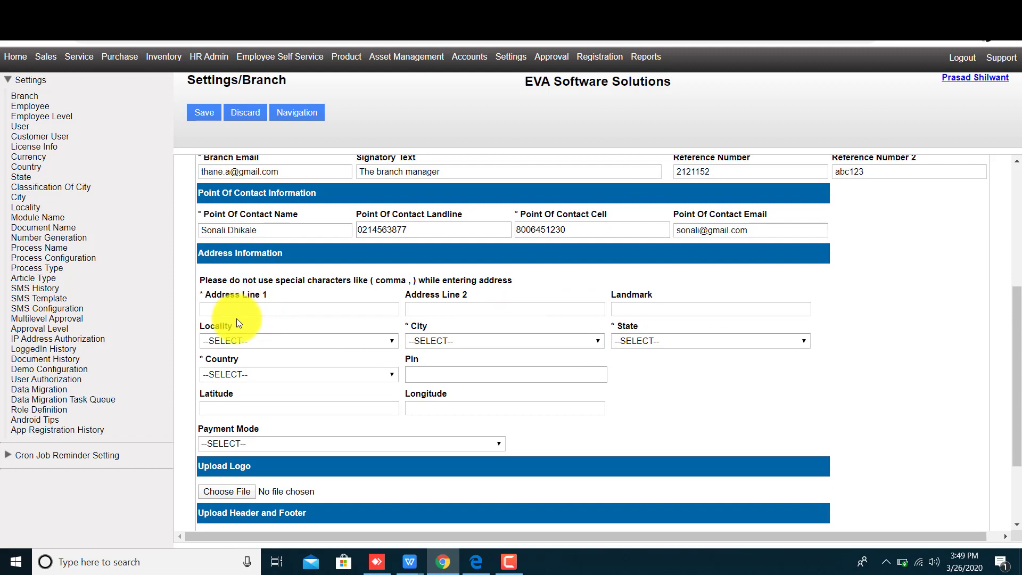
left_click(234, 308)
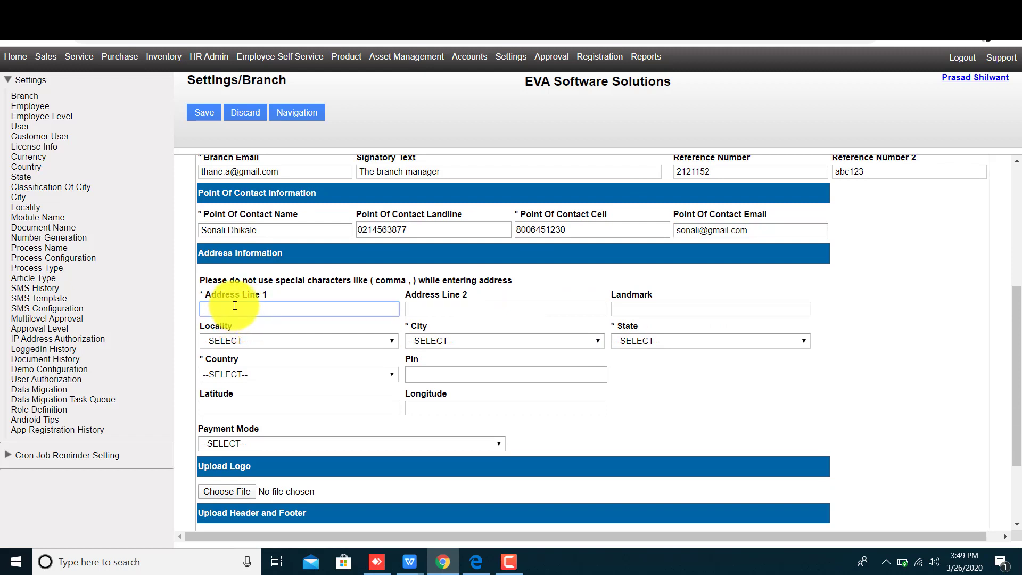
Enter Address Lines 1 and 2, fix the misspelled 'showroom', and type the landmark
type("near city mall LBG marg")
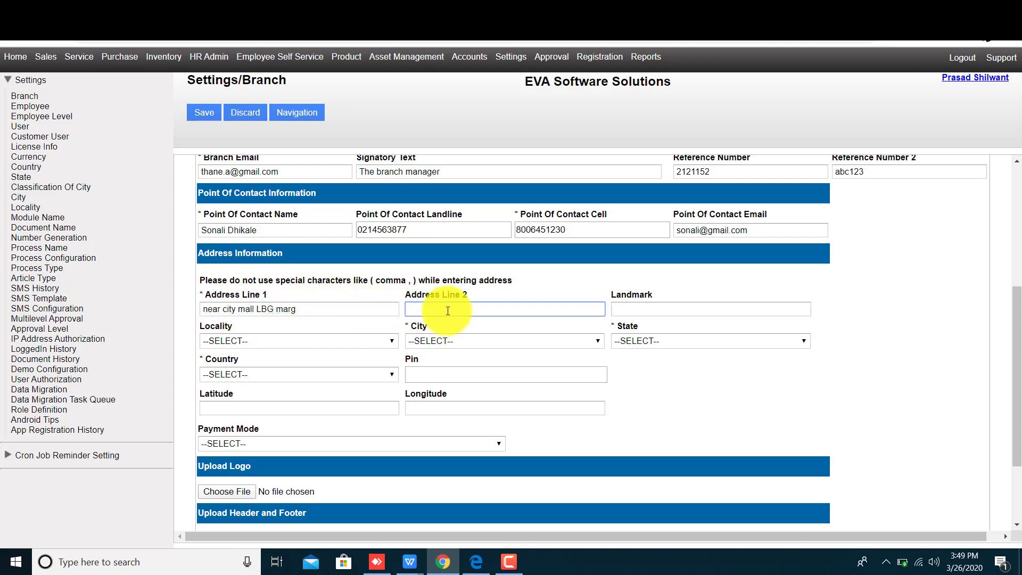
type("croma s")
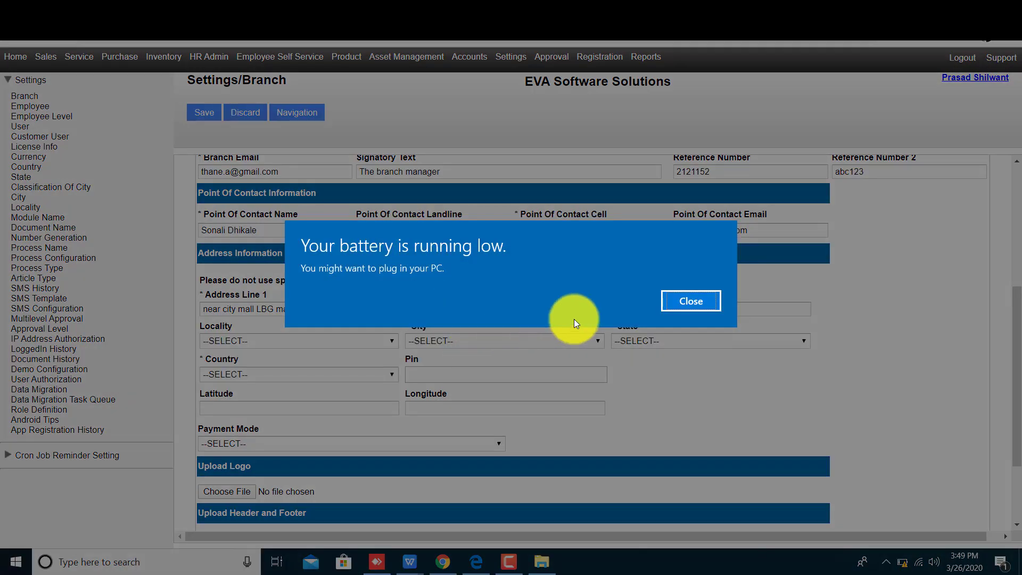
left_click(685, 302)
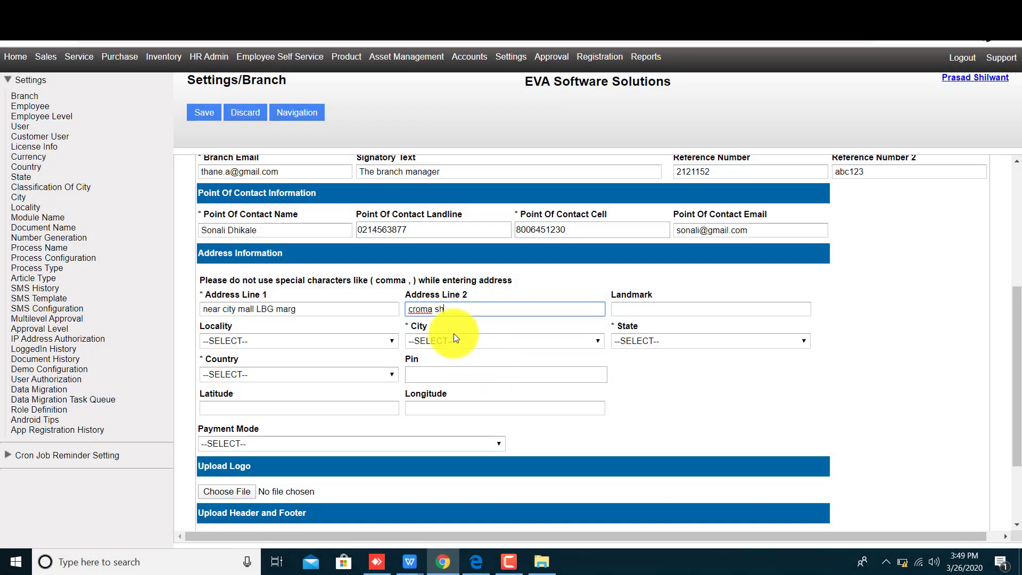
type("hworoom")
key("Tab")
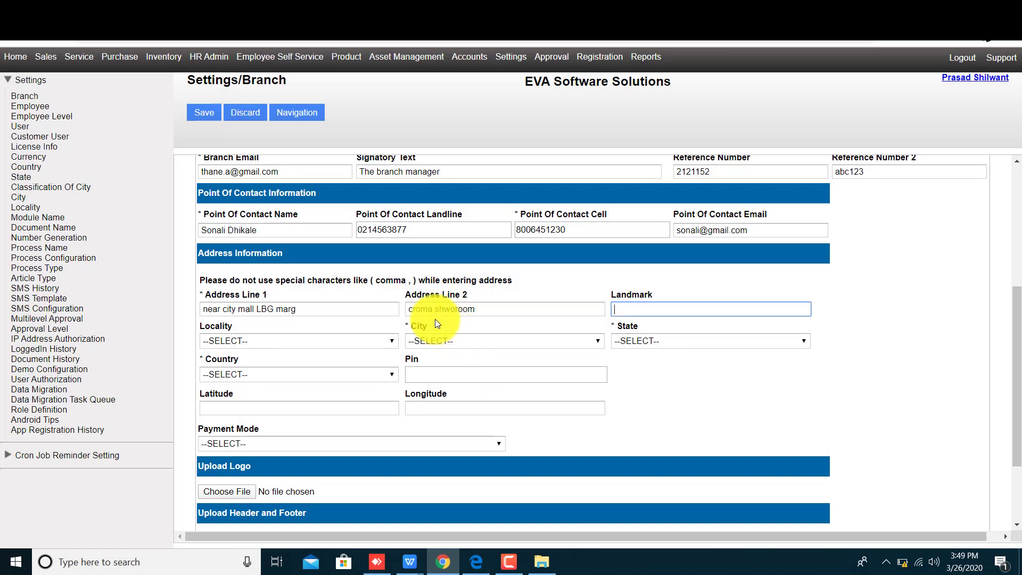
double_click(467, 310)
type("sh")
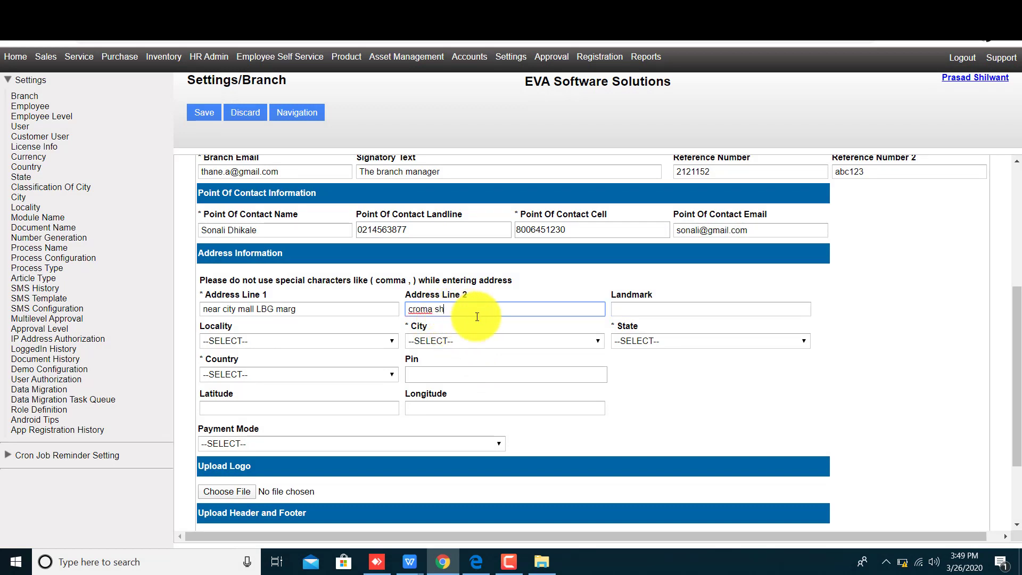
type("owroom")
key("Tab")
type("sai")
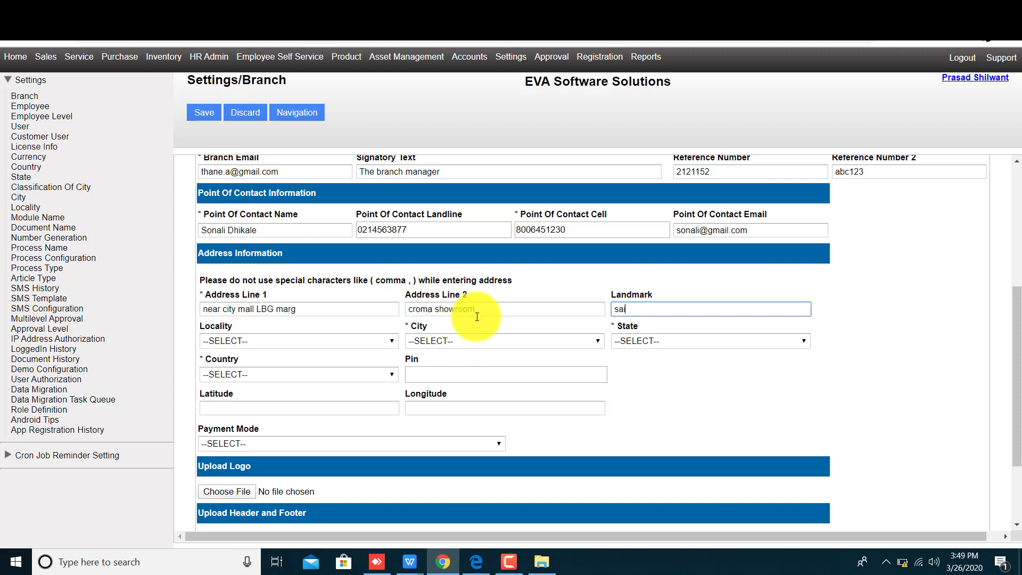
type(" temple")
Set locality to Thane, auto-filling Mumbai and Maharashtra, and payment mode to 100000004 / DENA
left_click(327, 341)
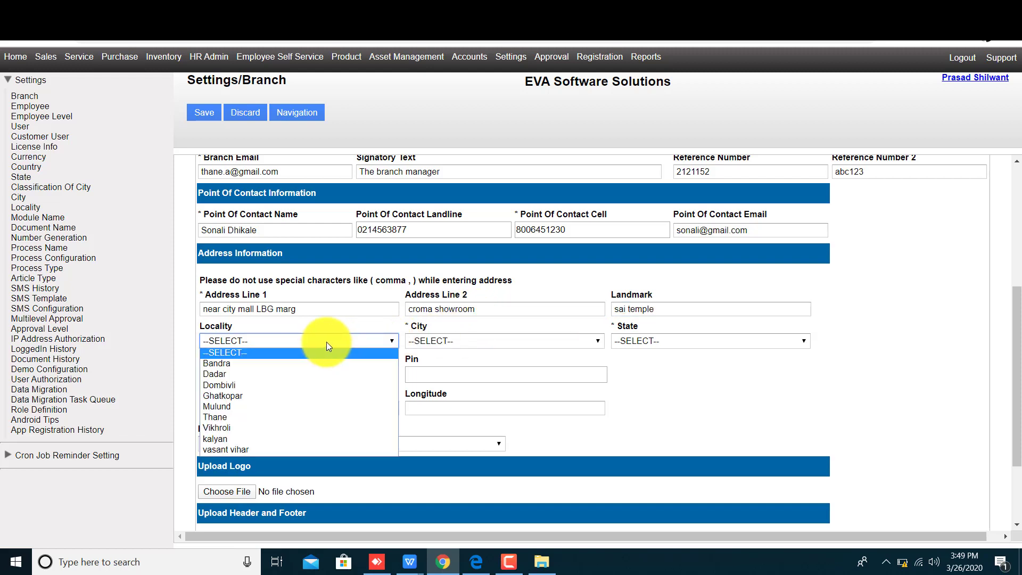
left_click(315, 418)
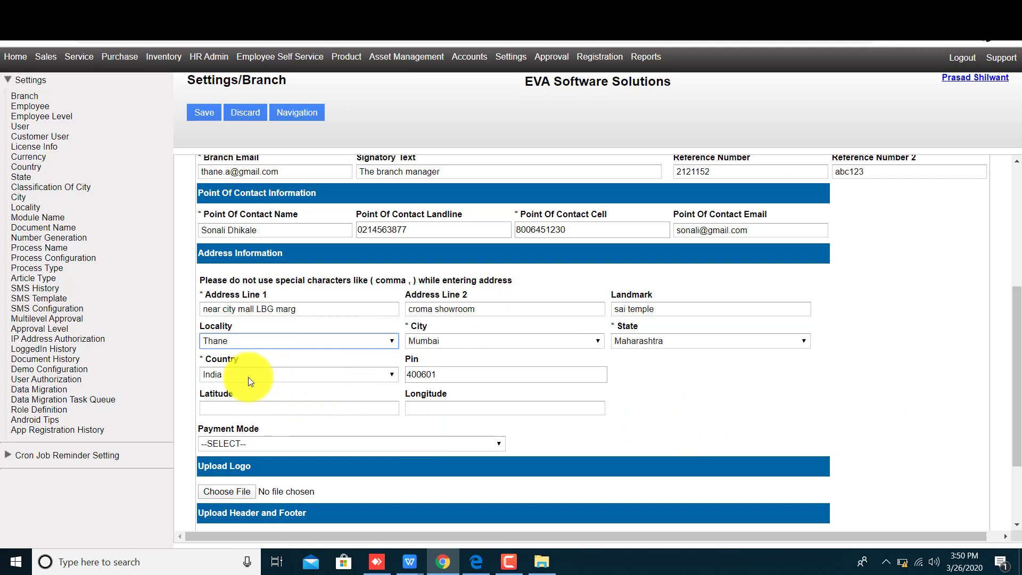
triple_click(229, 359)
left_click(415, 359)
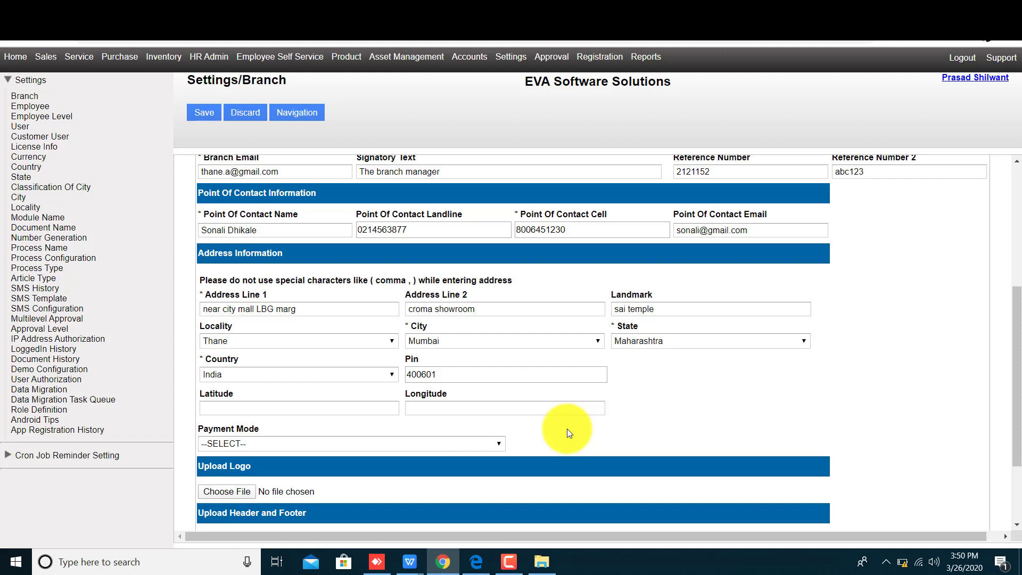
left_click(443, 444)
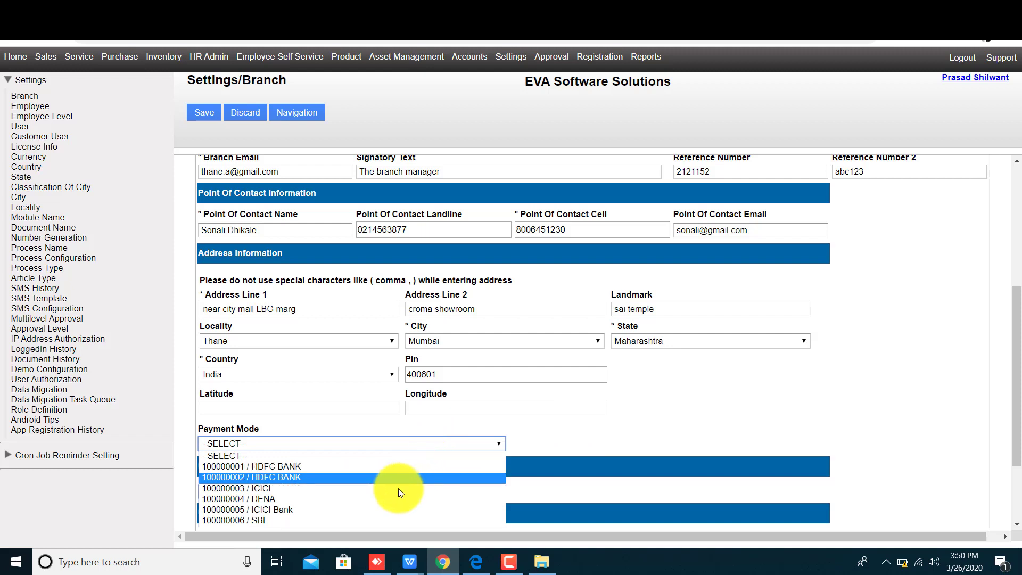
left_click(388, 498)
scroll(479, 474, "down", 2)
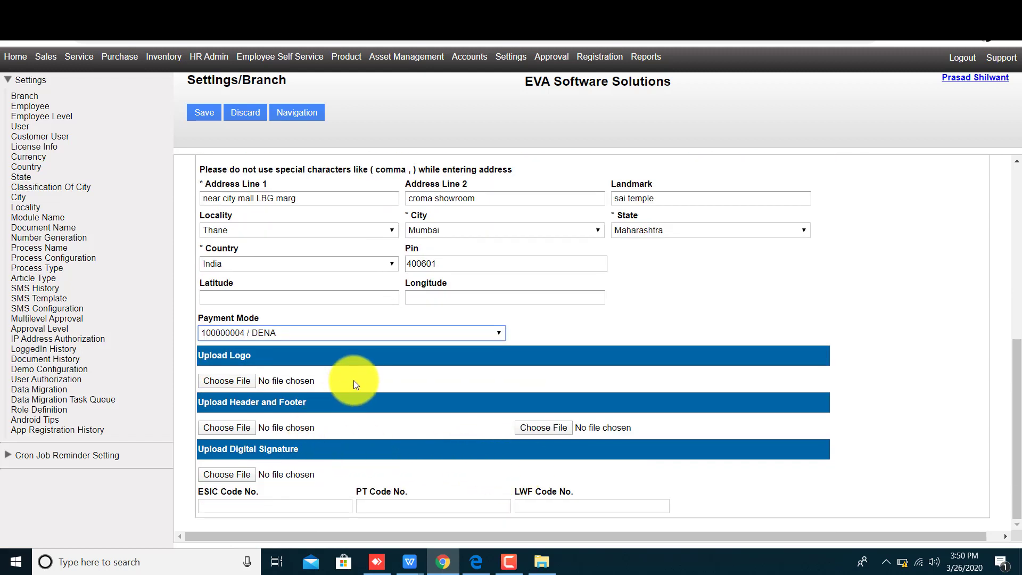
double_click(223, 362)
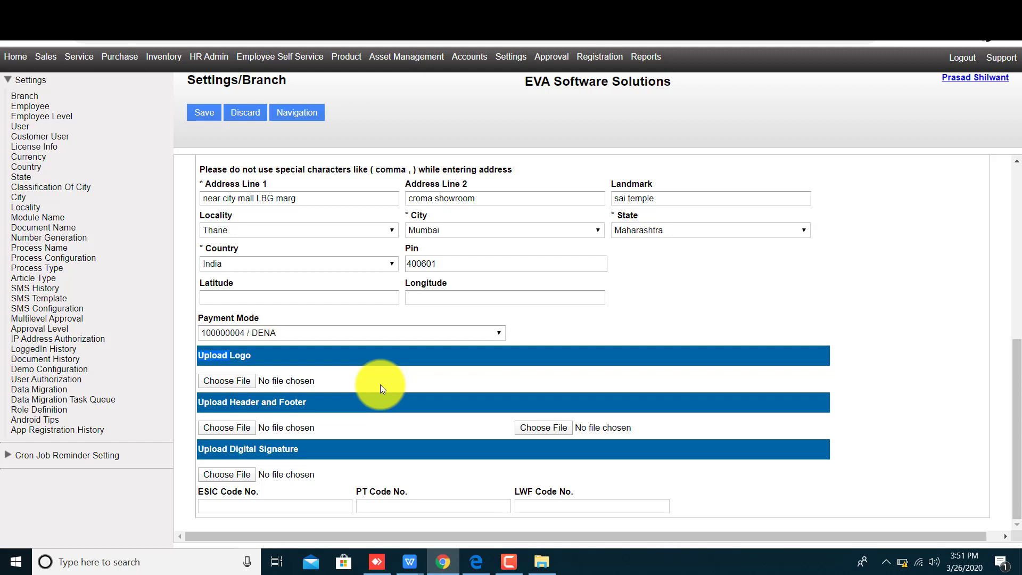
left_click(264, 452)
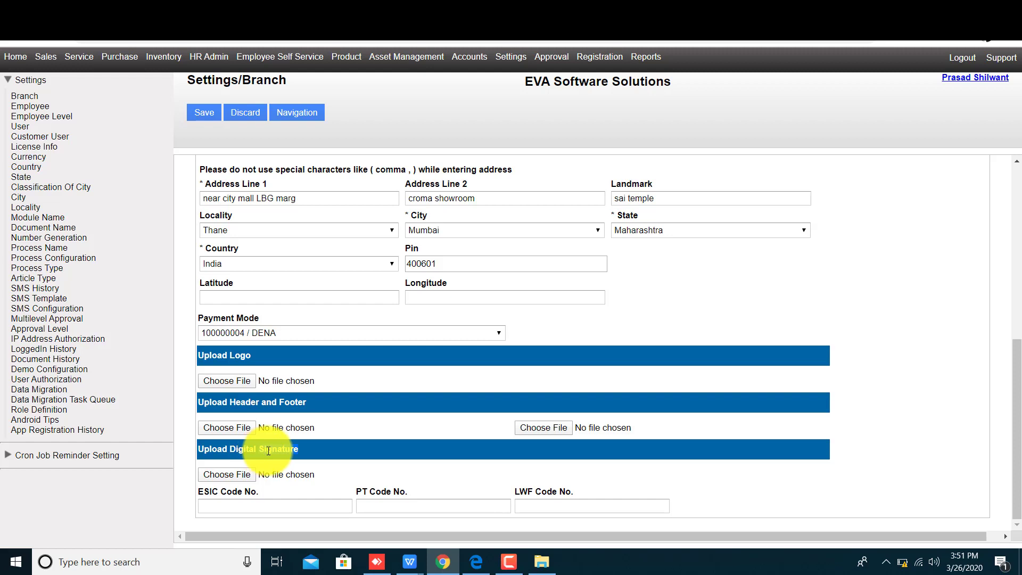
left_click(257, 453)
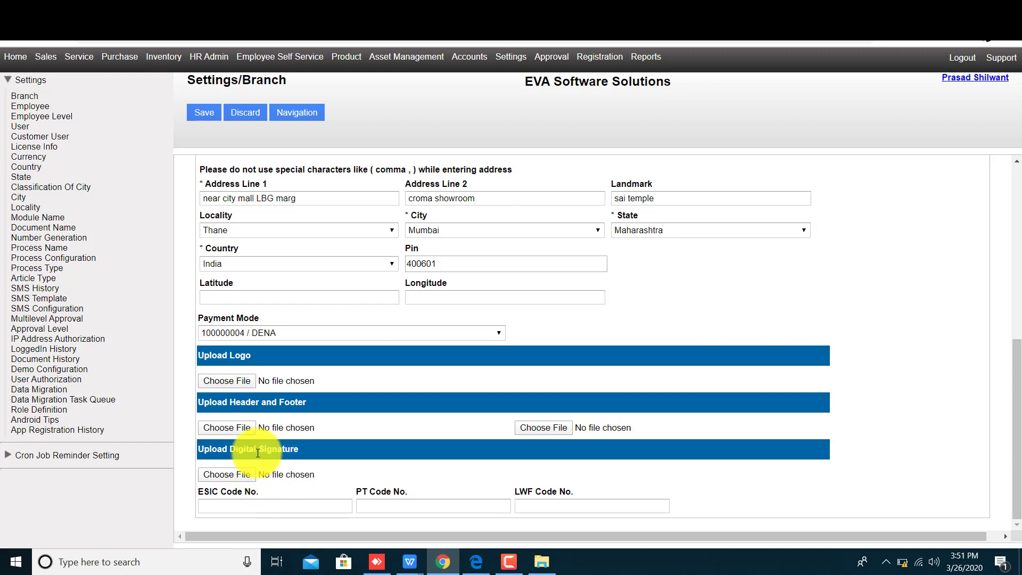
double_click(231, 491)
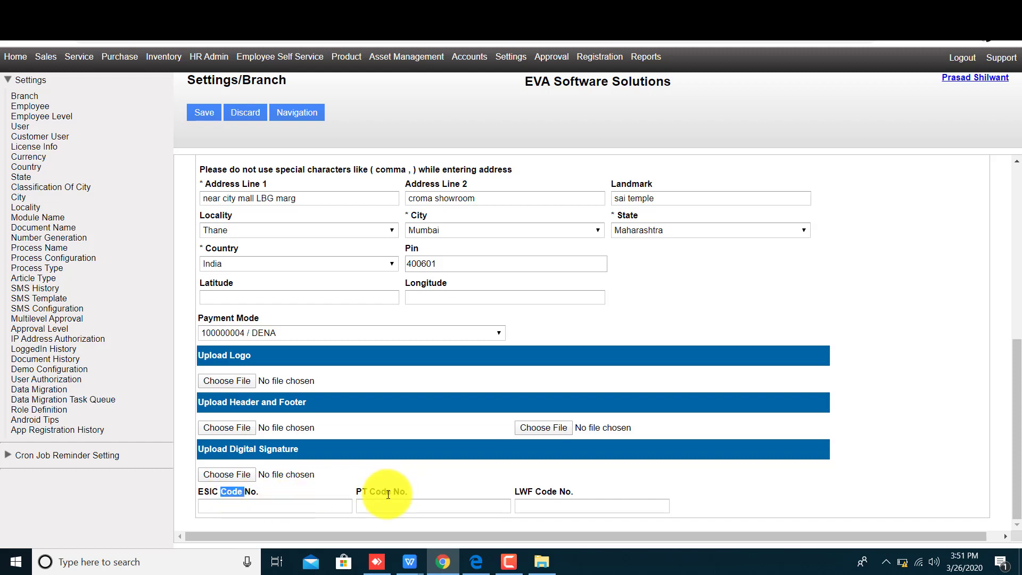
left_click(388, 495)
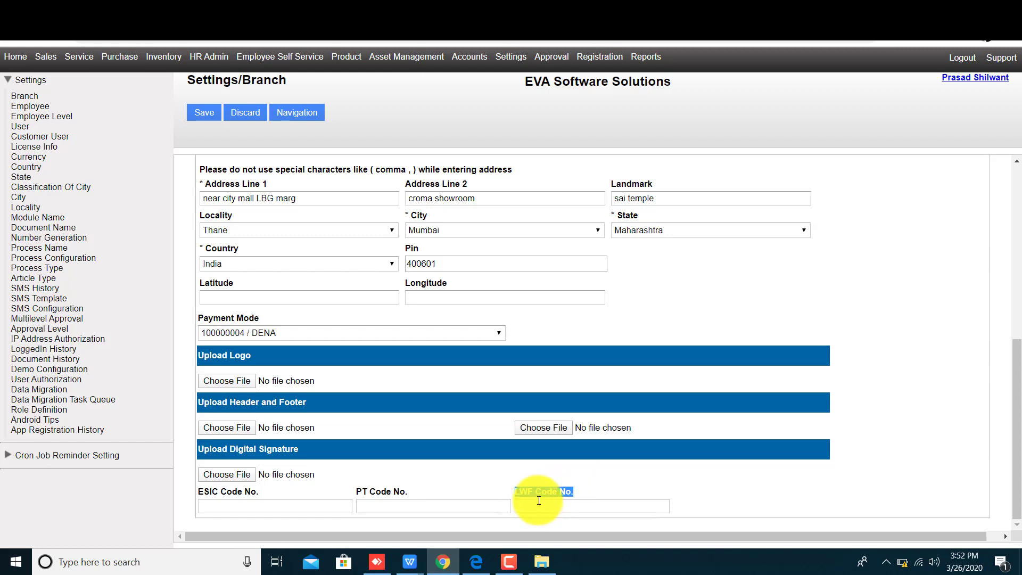
scroll(506, 490, "up", 3)
scroll(487, 487, "up", 3)
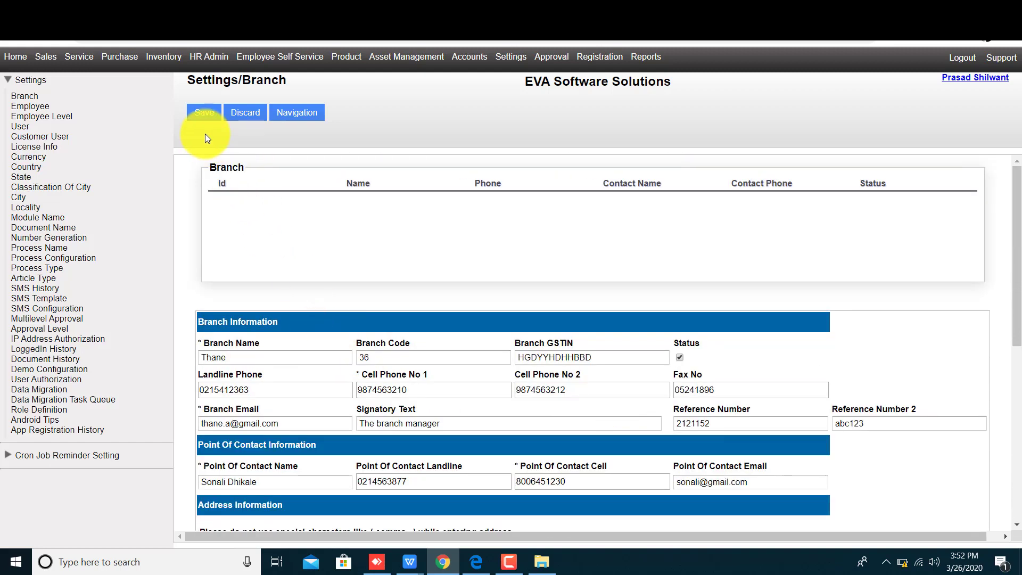
Save the Thane branch, acknowledge the success message, and open its Active row for review
left_click(204, 112)
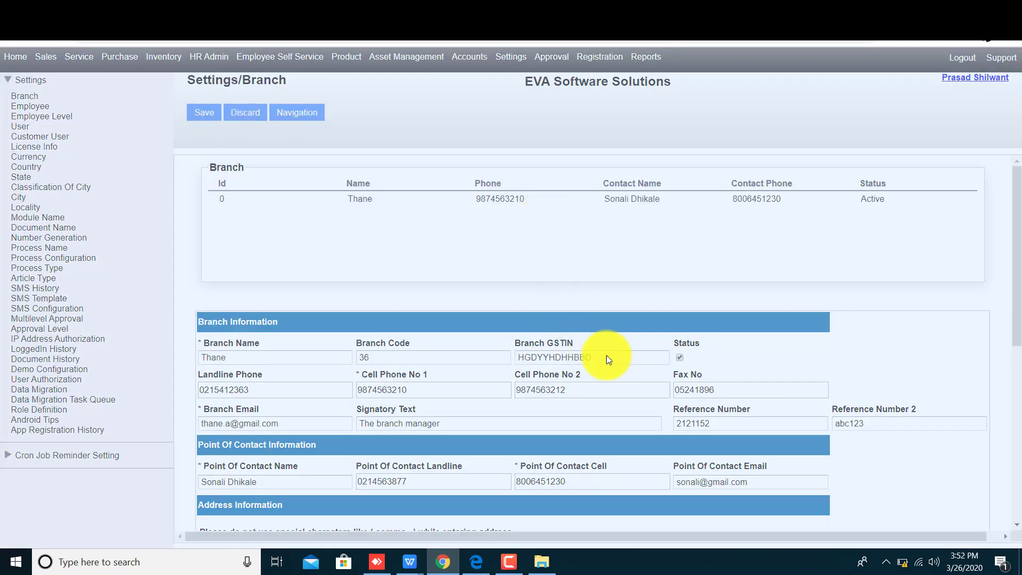
left_click(508, 326)
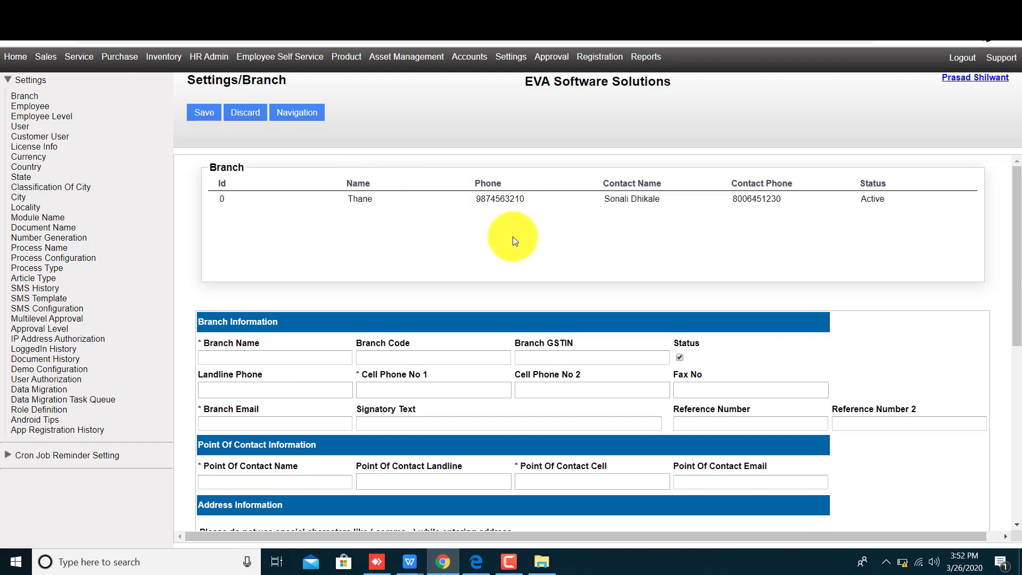
left_click(463, 200)
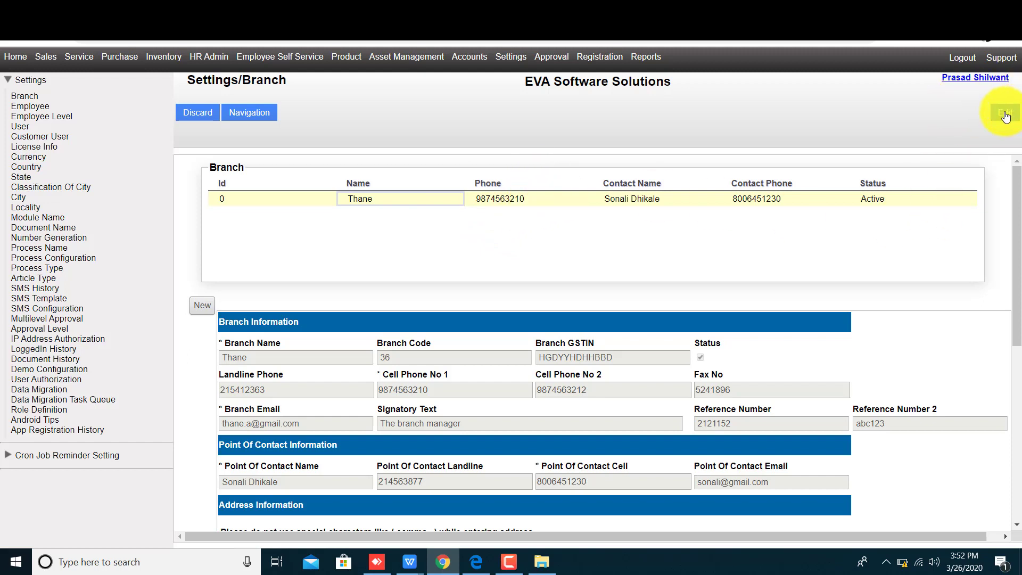
Edit the Thane branch to append 'LBS' to Address Line 2, then save it
left_click(1006, 117)
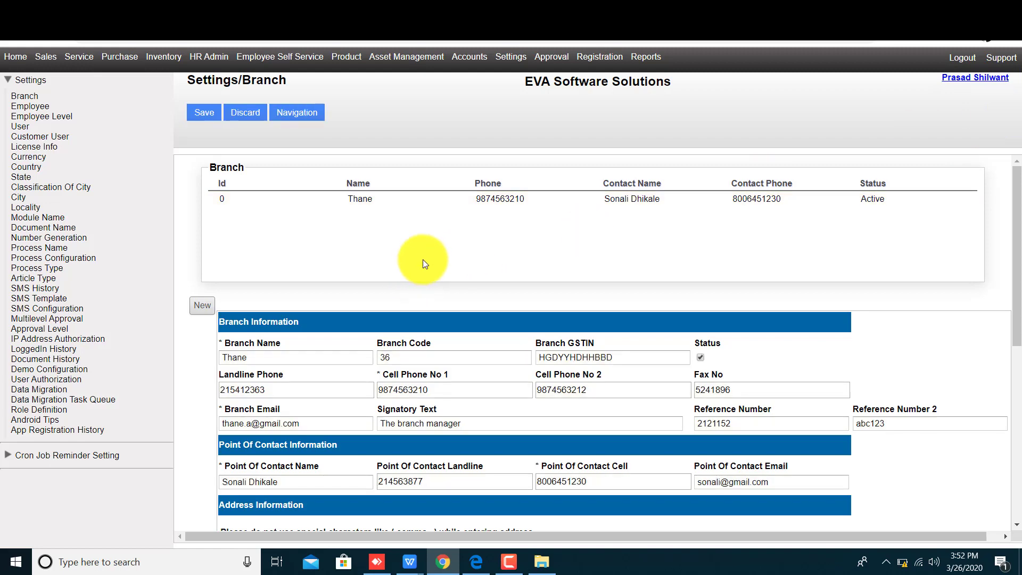
scroll(495, 389, "down", 2)
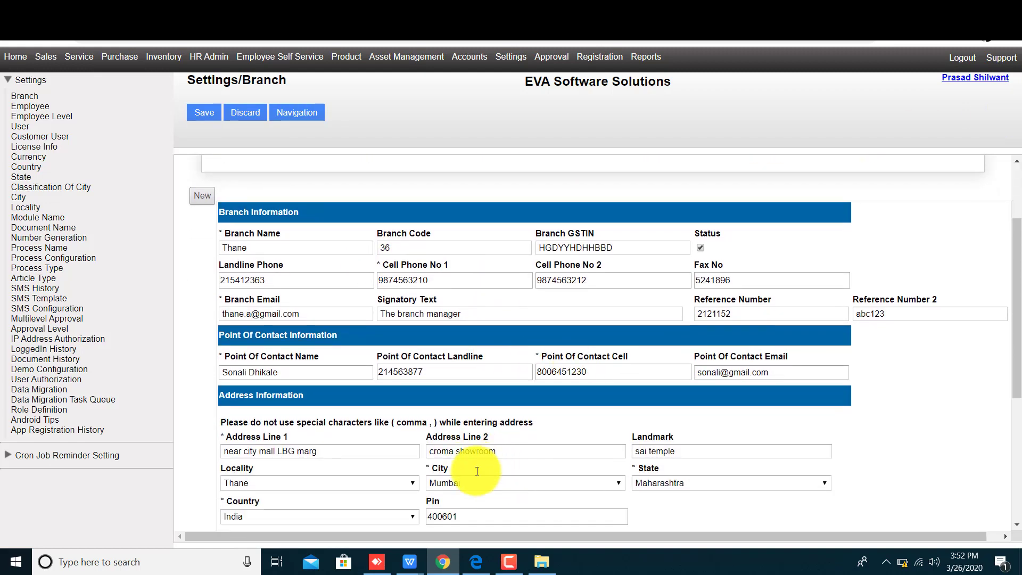
scroll(734, 481, "down", 2)
scroll(656, 404, "down", 3)
scroll(513, 299, "up", 1)
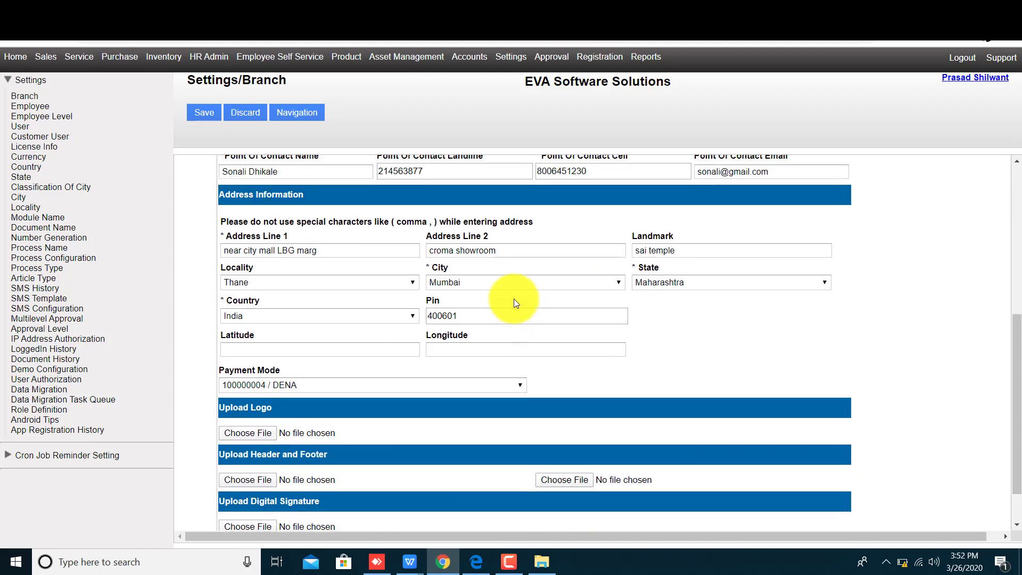
left_click(522, 250)
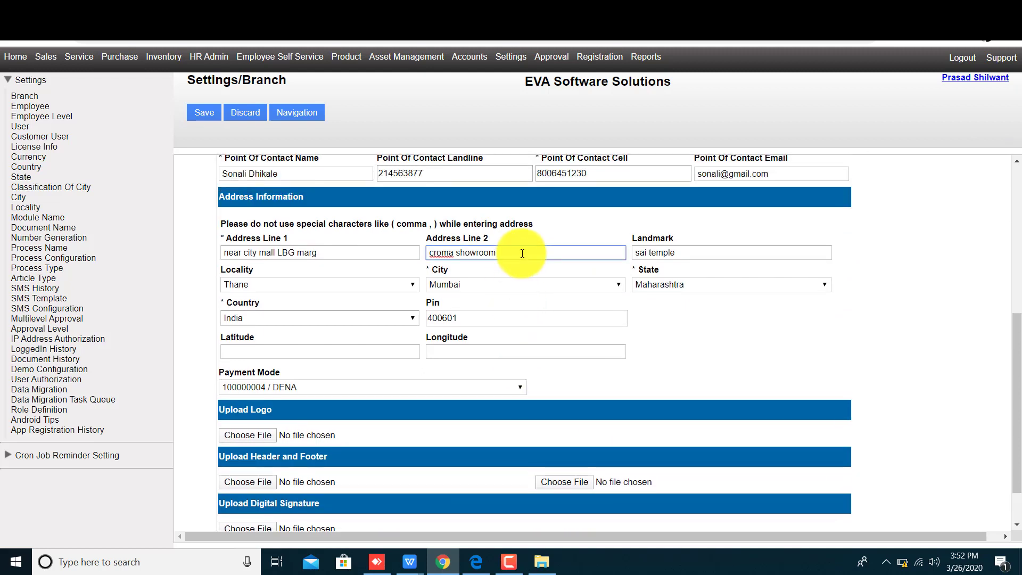
type("LBS")
left_click(207, 112)
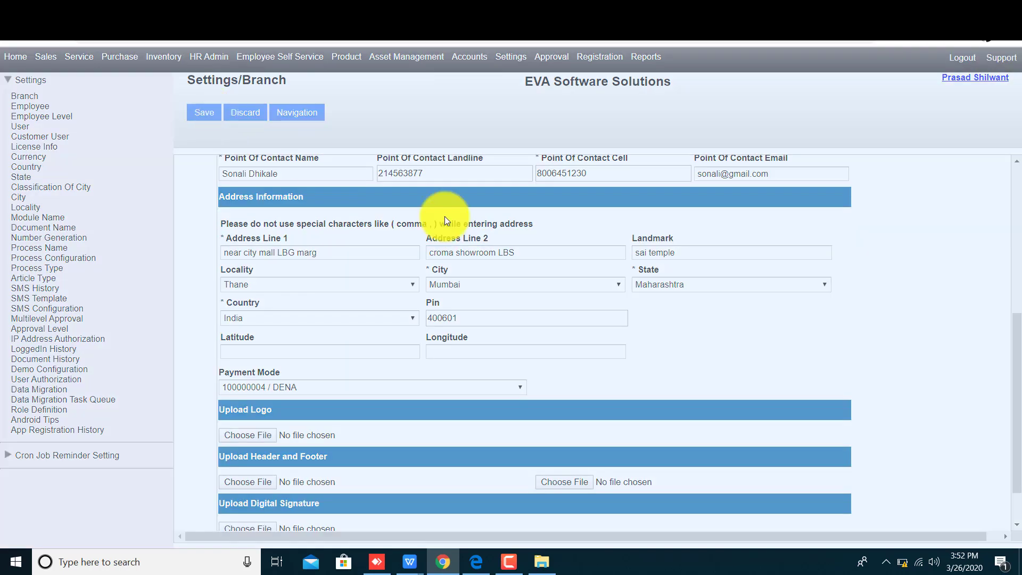
left_click(505, 324)
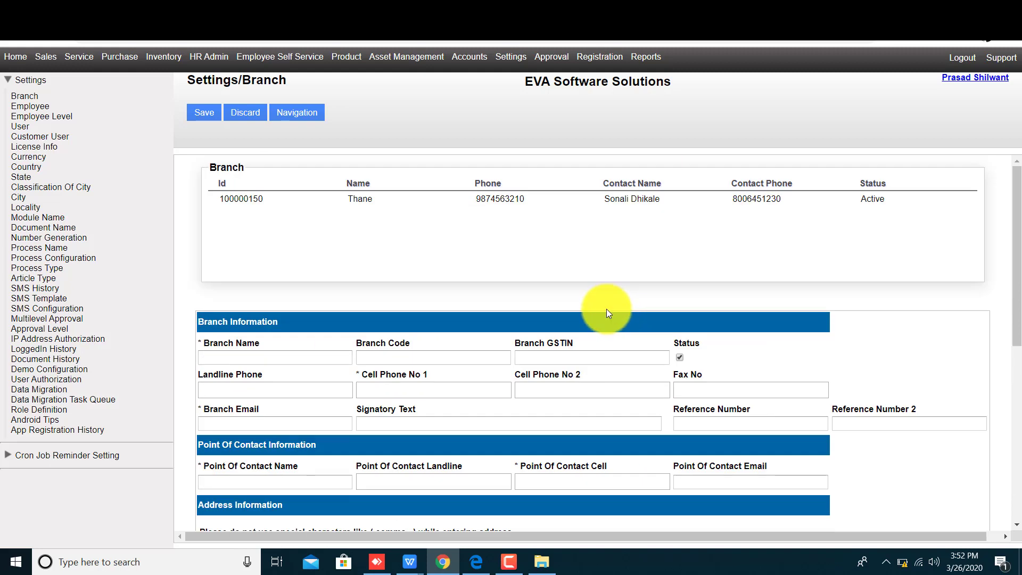
Save the blank form to show mandatory-field warnings, then switch to the branch spreadsheet window
left_click(203, 113)
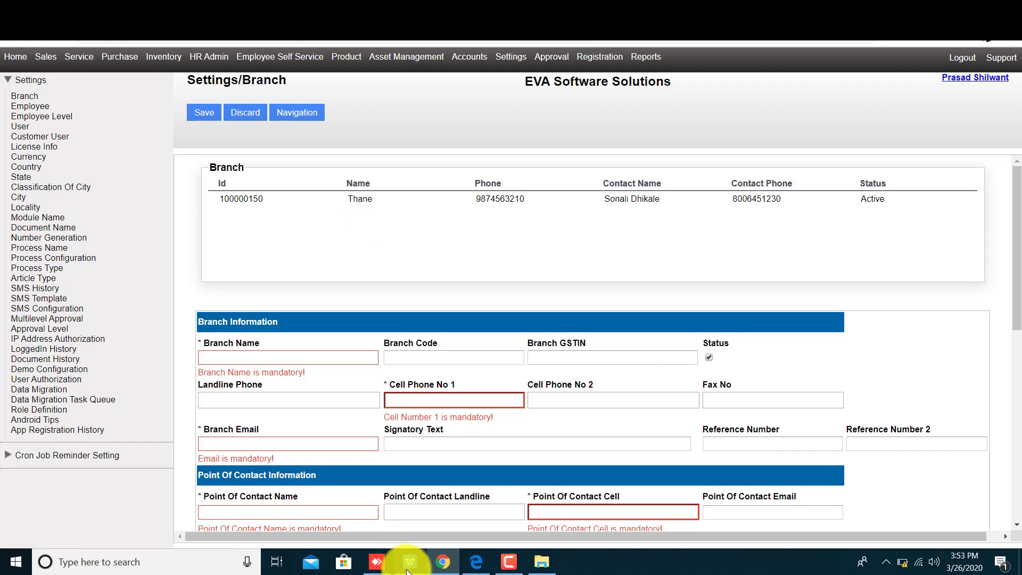
mouse_move(409, 565)
left_click(281, 495)
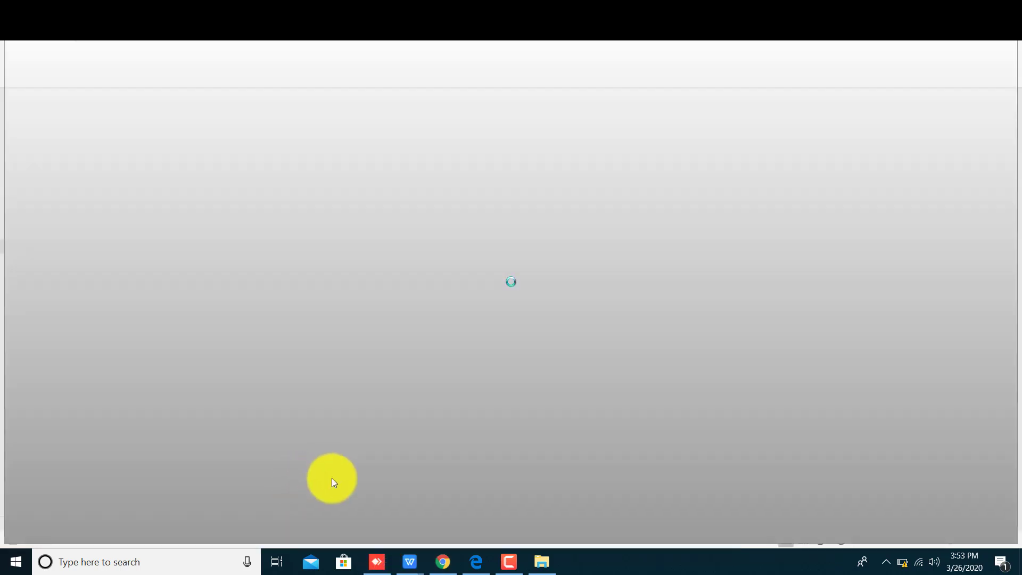
Review the Branch sheet headers from Branch Name across to Address Line 1
left_click(293, 183)
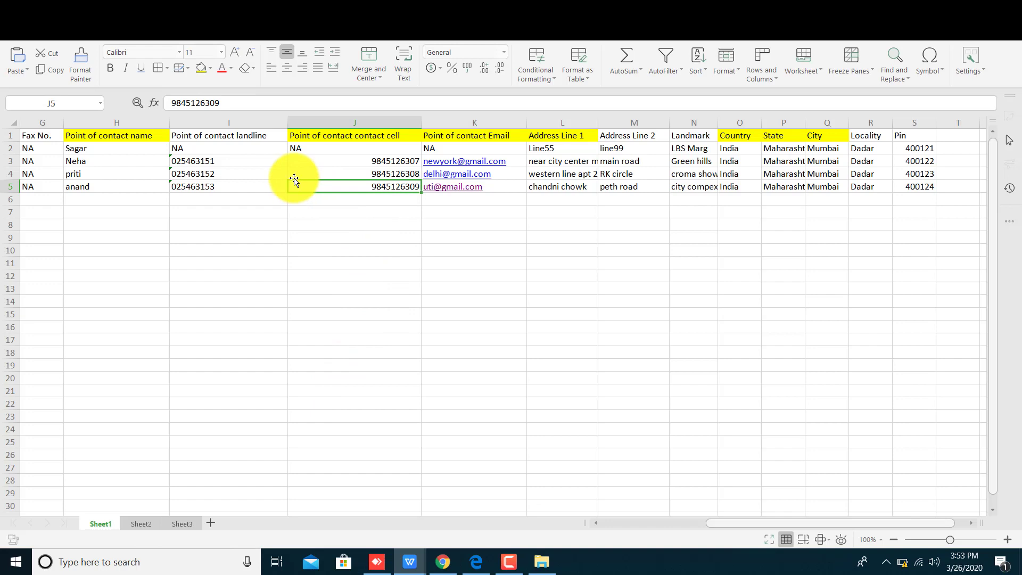
key("Left")
key("Left")
key("Left")
key("Left")
key("Left")
key("Left")
key("Left")
key("Left")
key("Left")
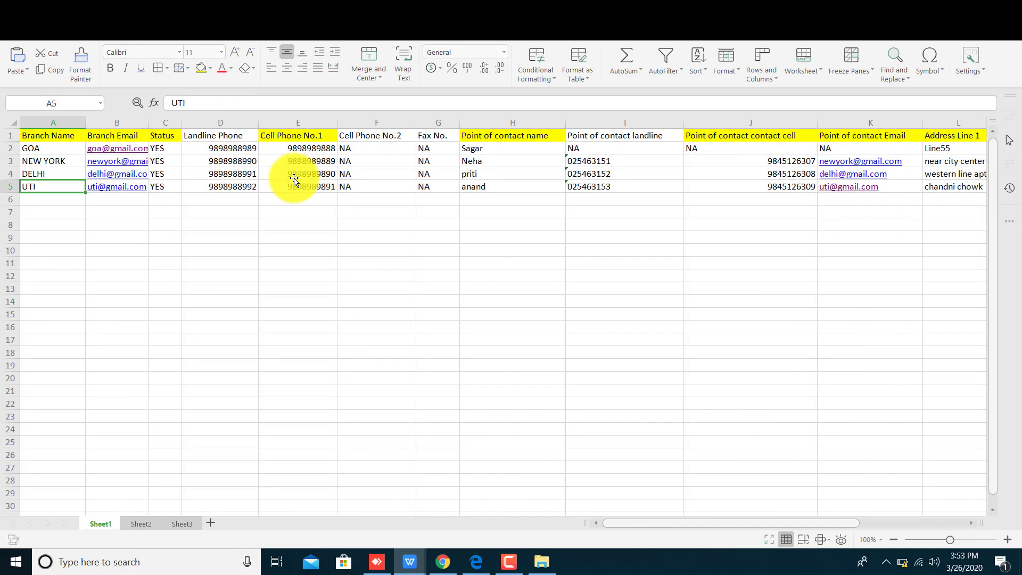
key("Up")
key("Up")
key("Up")
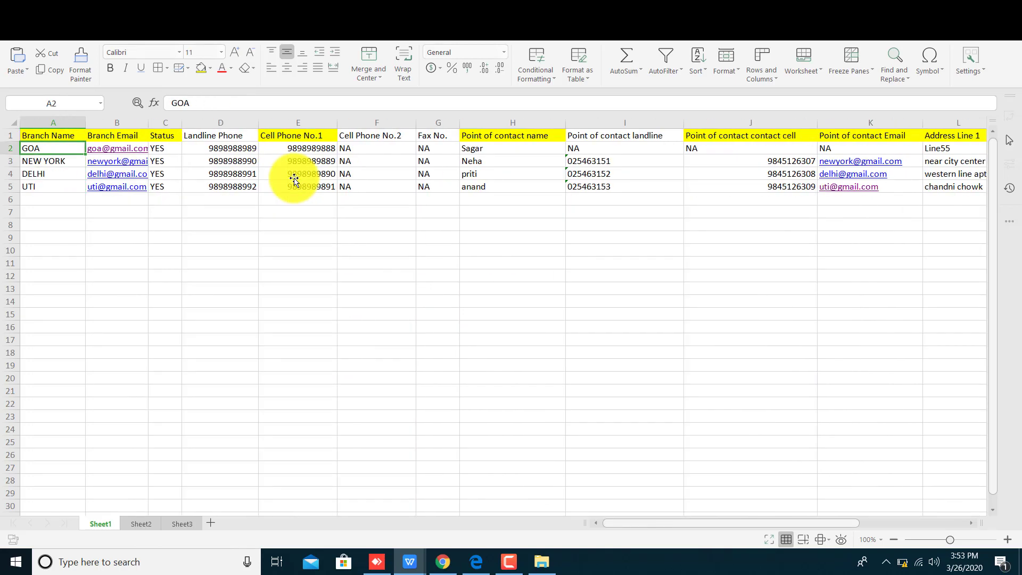
key("Up")
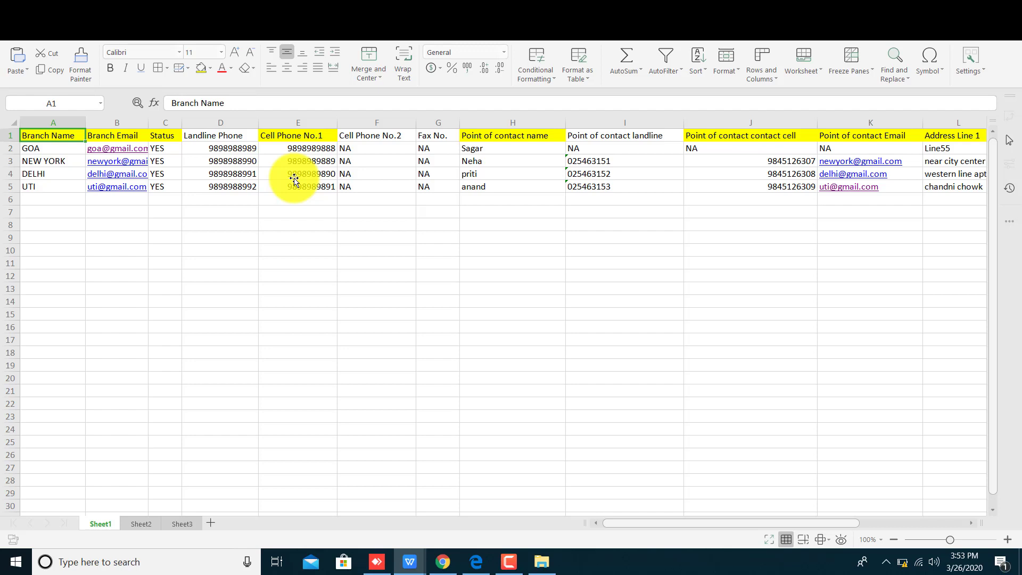
key("Right")
key("Right")
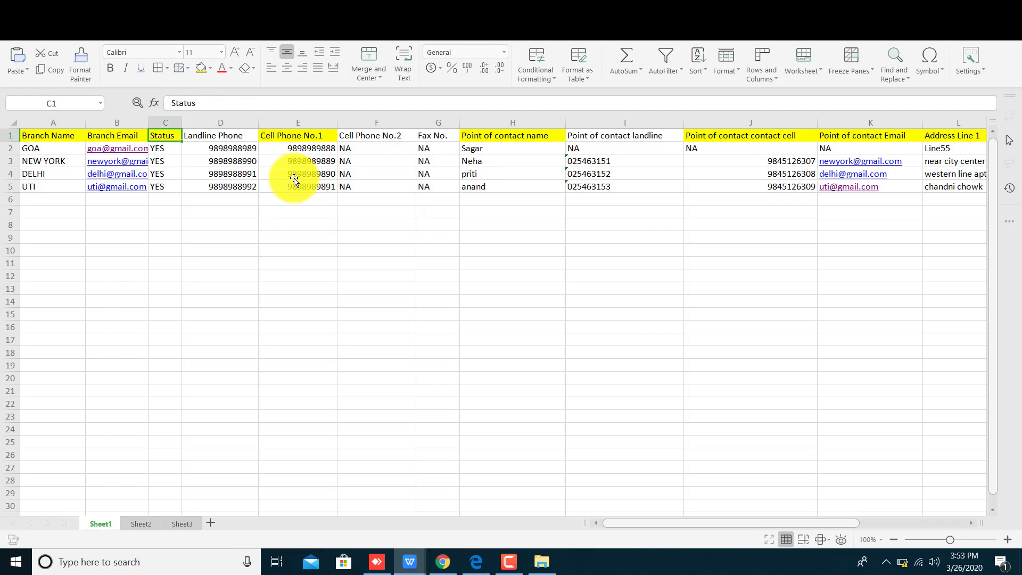
key("Right")
key("Right")
key("Right")
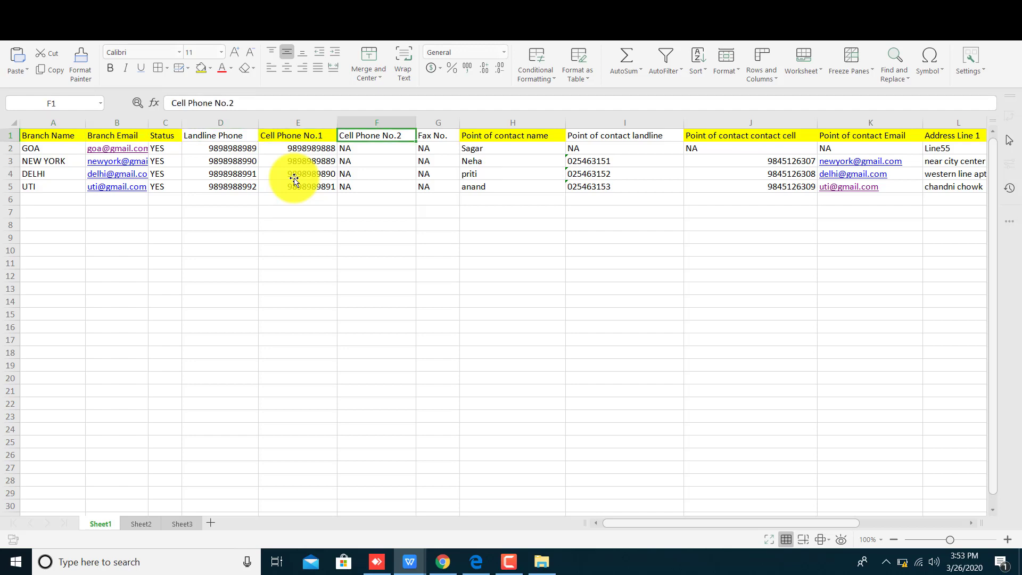
key("Right")
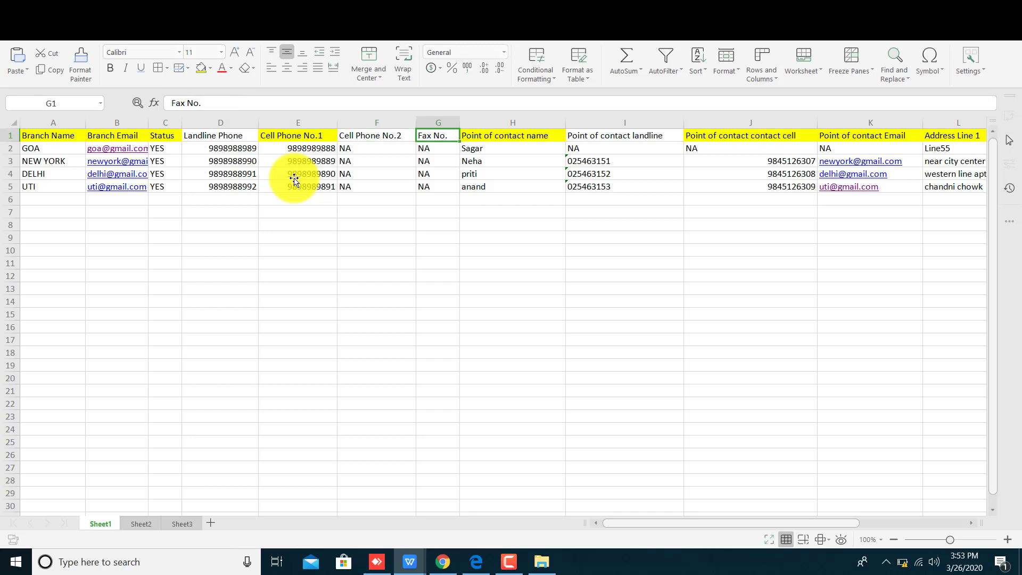
key("Right")
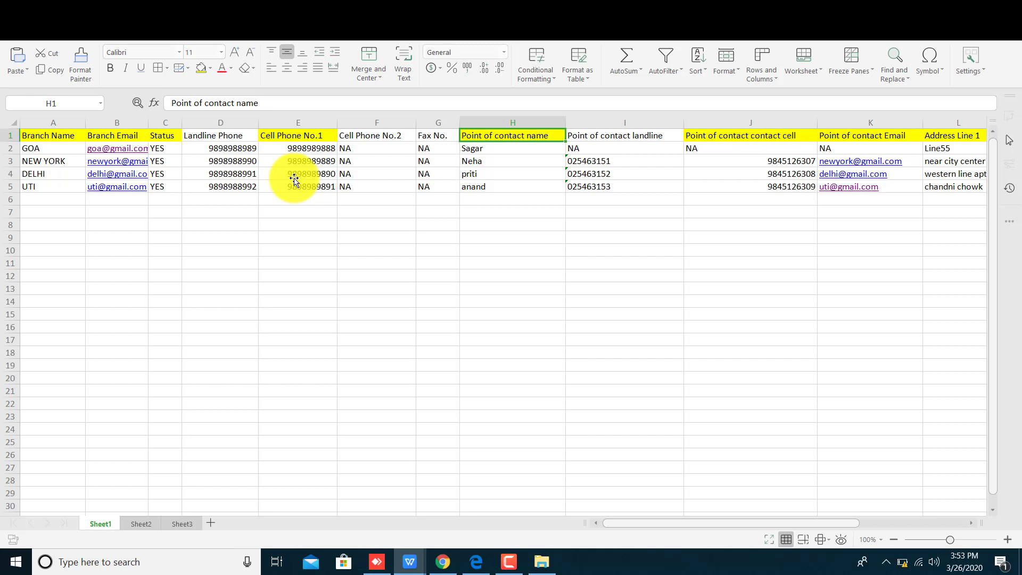
key("Right")
key("Right")
key("Right")
key("Right")
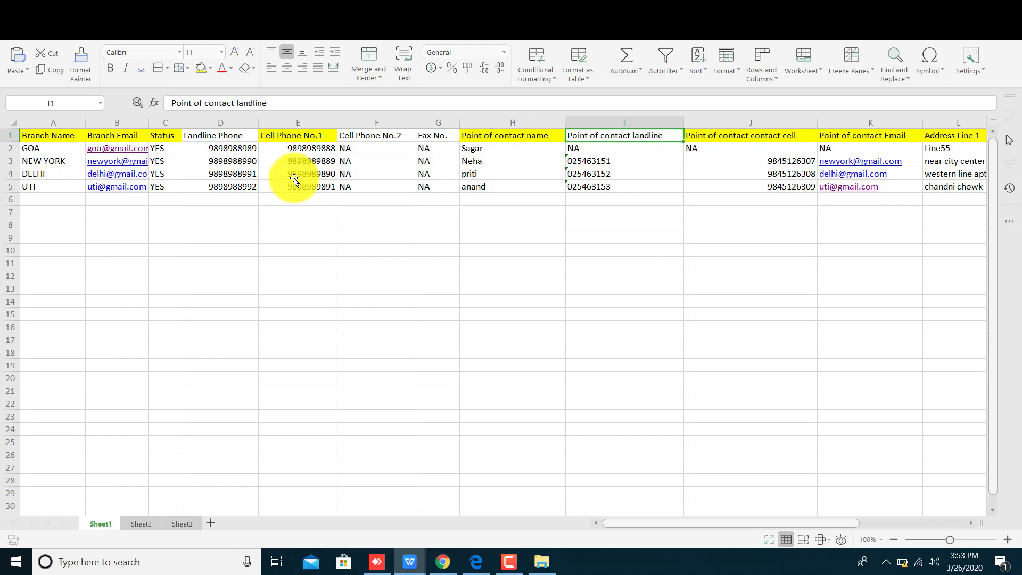
Check the GOA row's address, landmark, contact, email and Status values
key("Down")
key("Right")
key("Right")
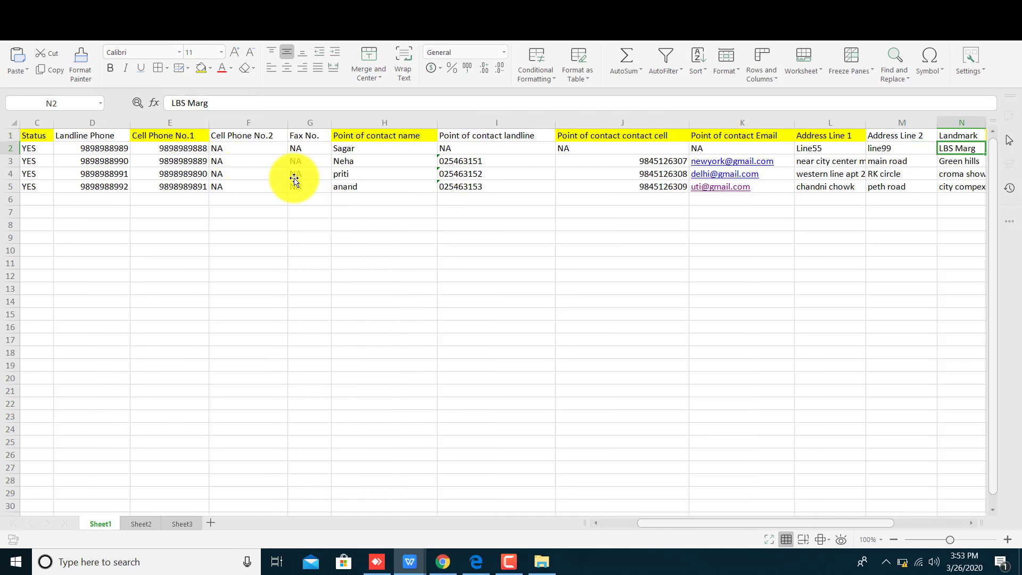
key("Left")
key("Right")
key("Down")
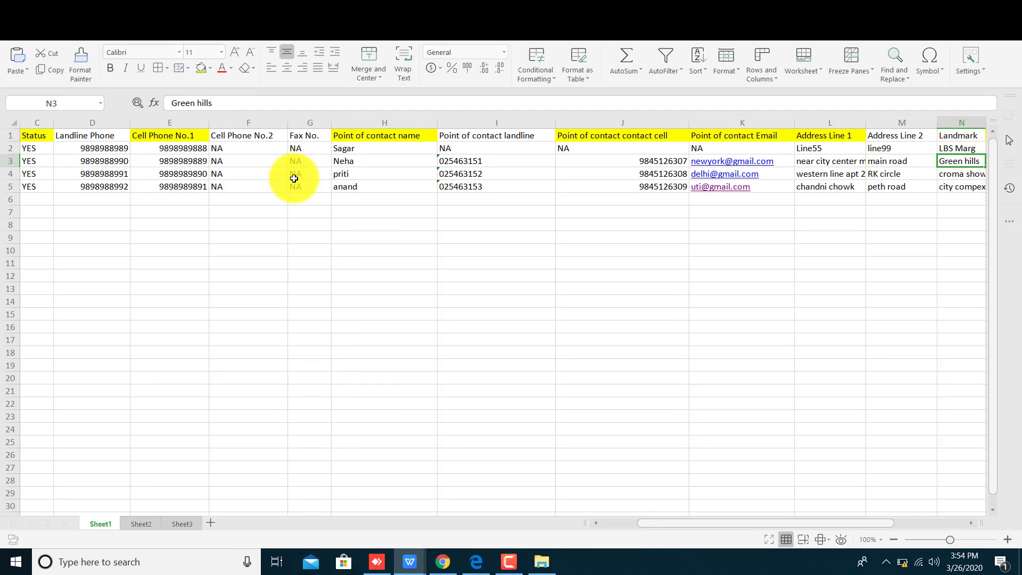
key("Left")
key("Left")
key("Left")
key("Left")
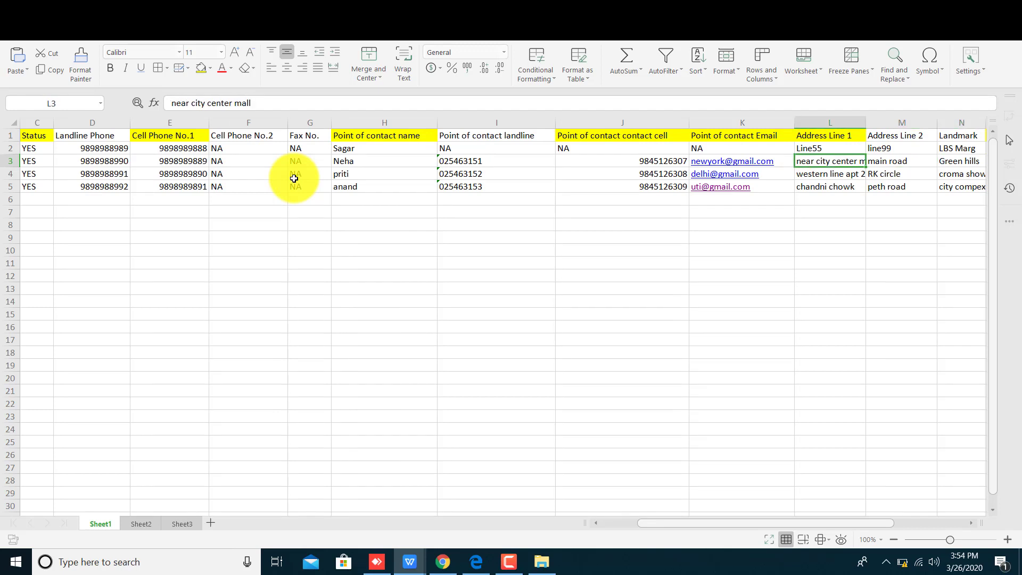
key("Up")
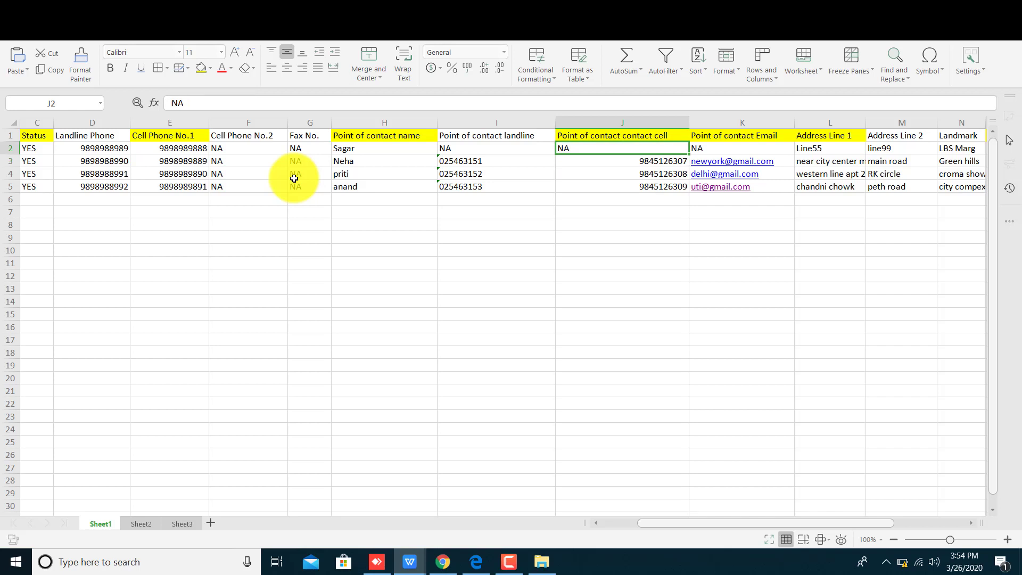
key("Right")
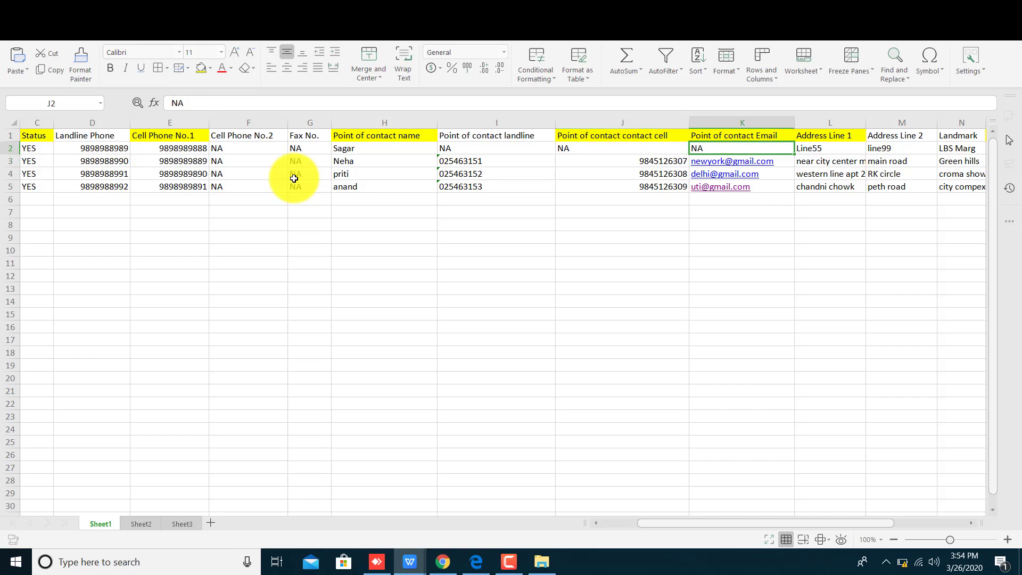
key("Left")
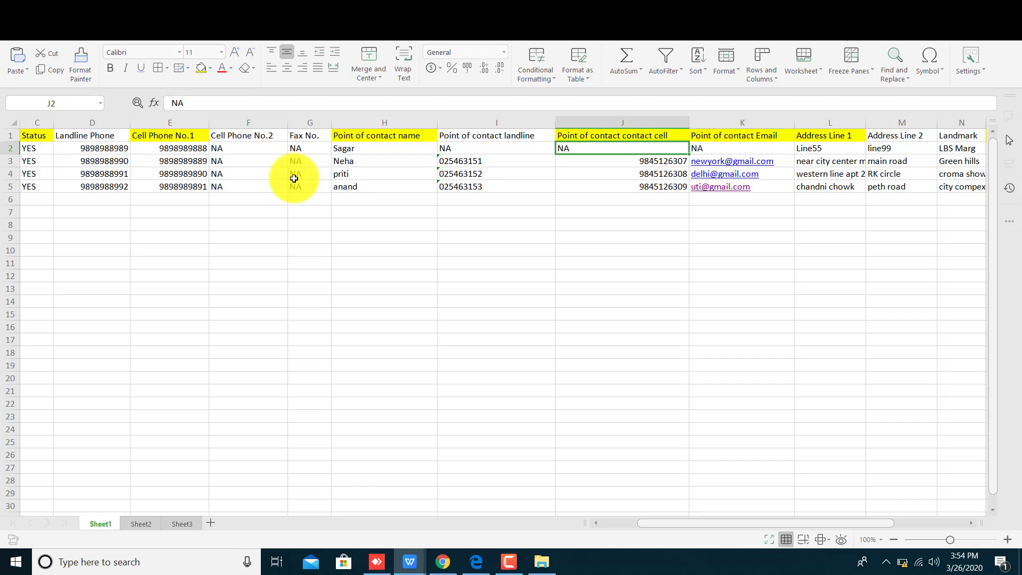
key("Left")
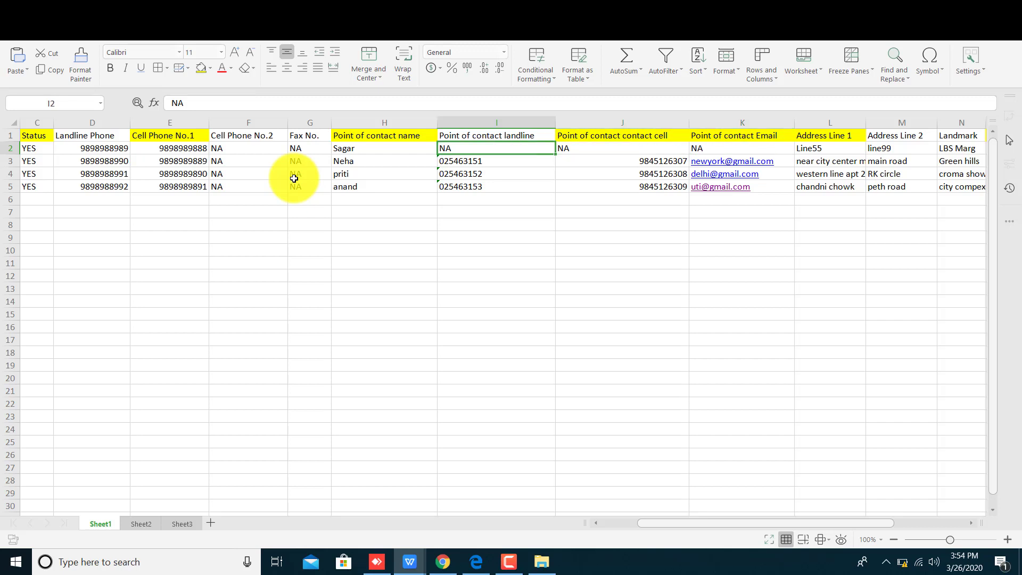
key("Left")
key("Left")
key("Left")
key("Left")
key("Left")
key("Left")
key("Left")
key("Left")
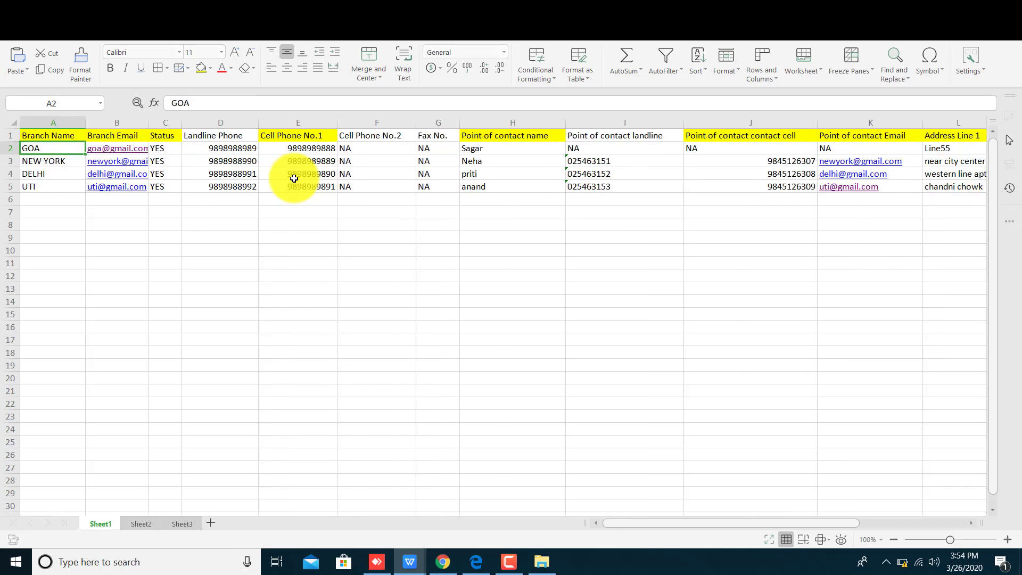
key("Right")
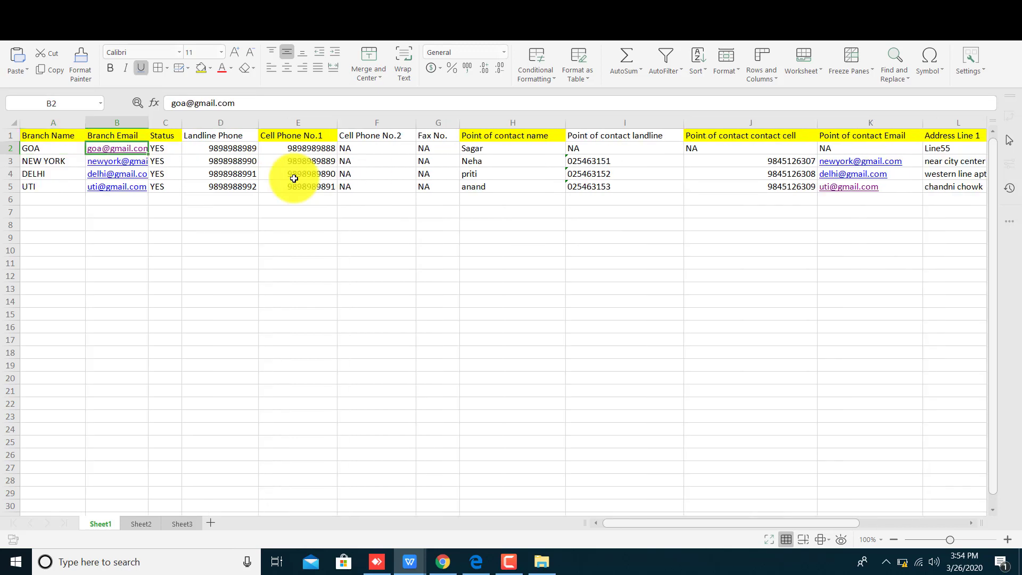
key("Right")
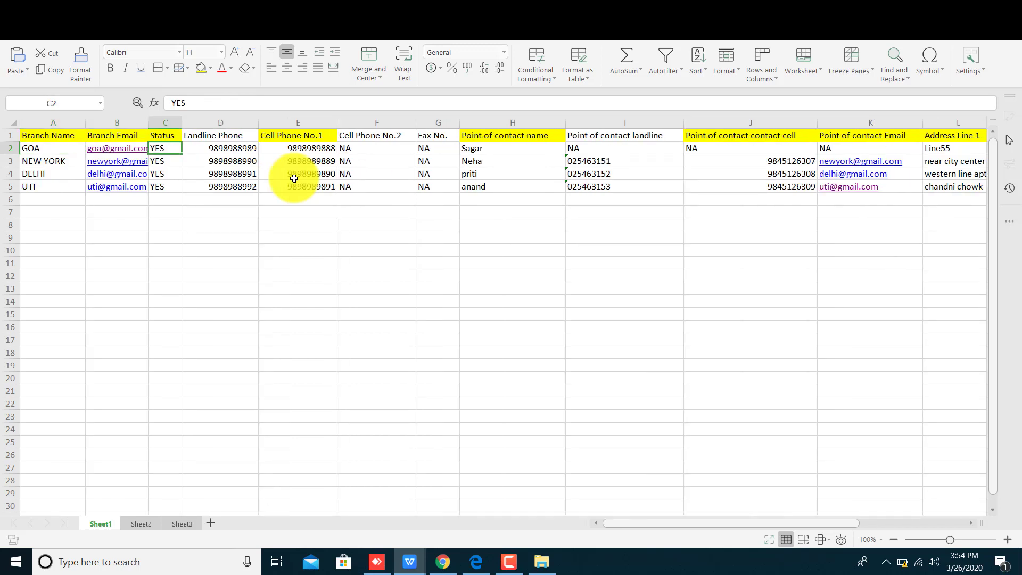
Check the NEW YORK values and the Status column, then return to EVA
key("Down")
key("Left")
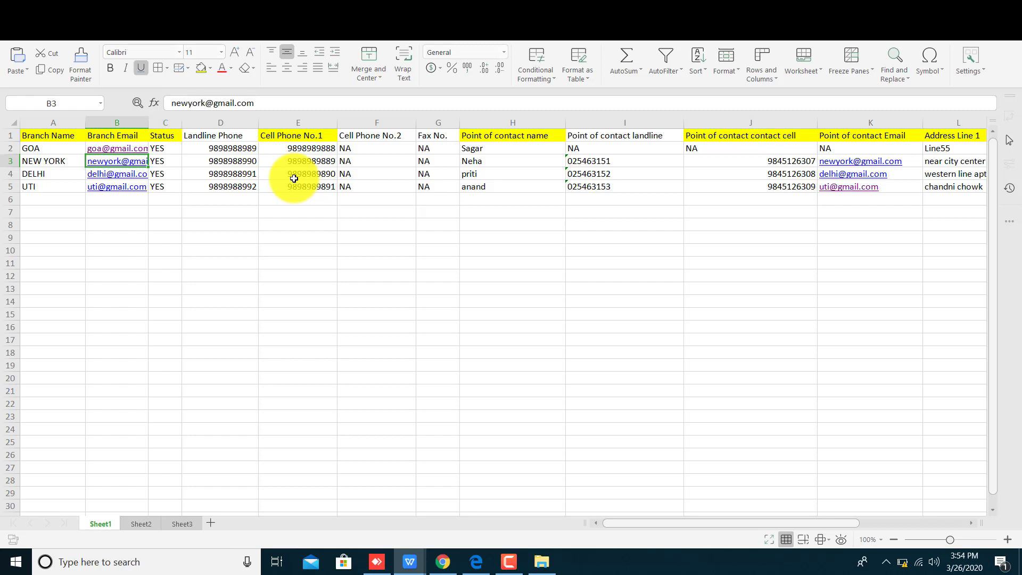
key("Left")
key("Right")
key("Right")
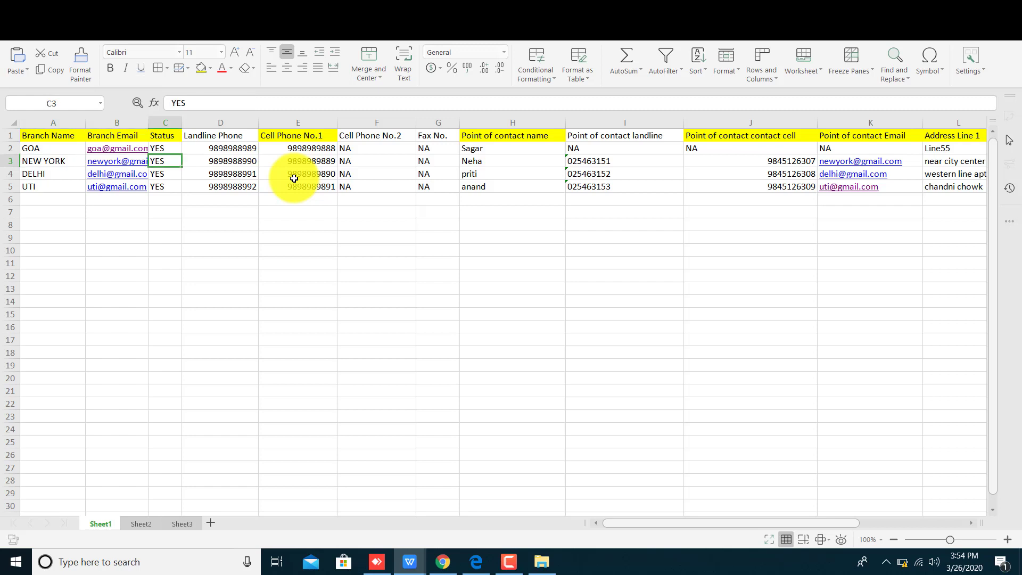
key("Up")
key("Up")
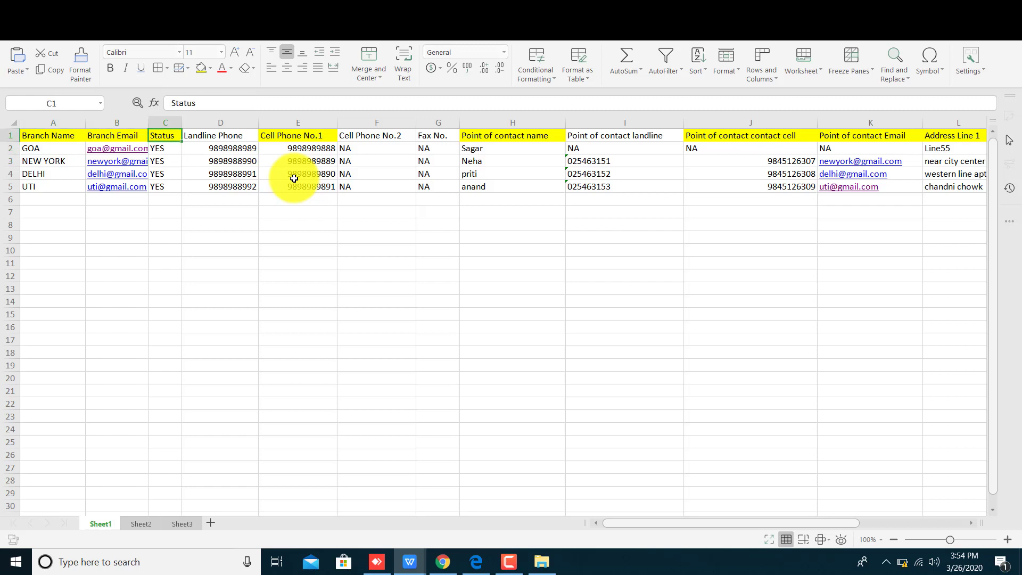
key("shift+Down")
key("shift+Down")
key("shift+Down")
key("shift+Down")
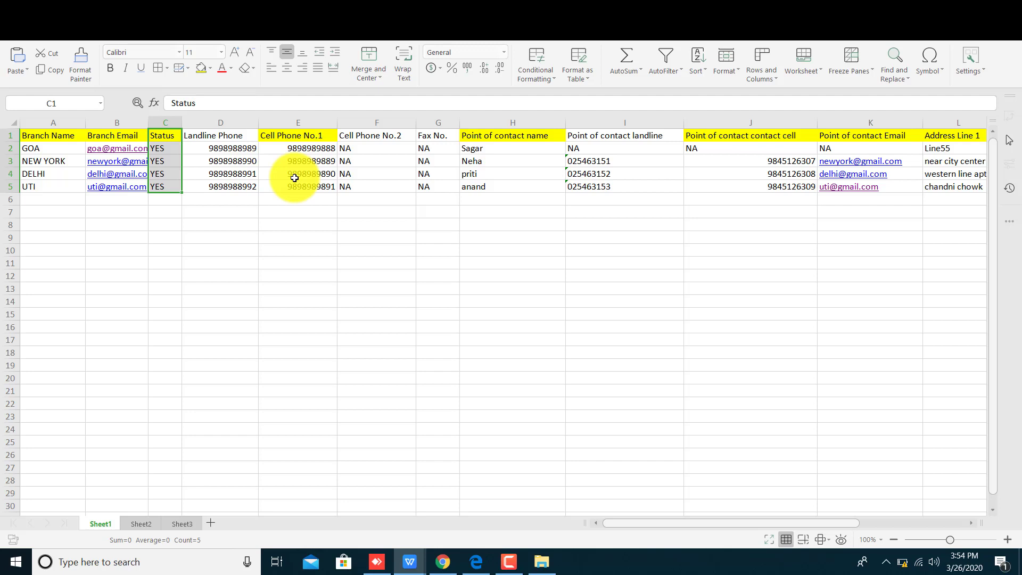
key("Down")
key("Left")
key("Left")
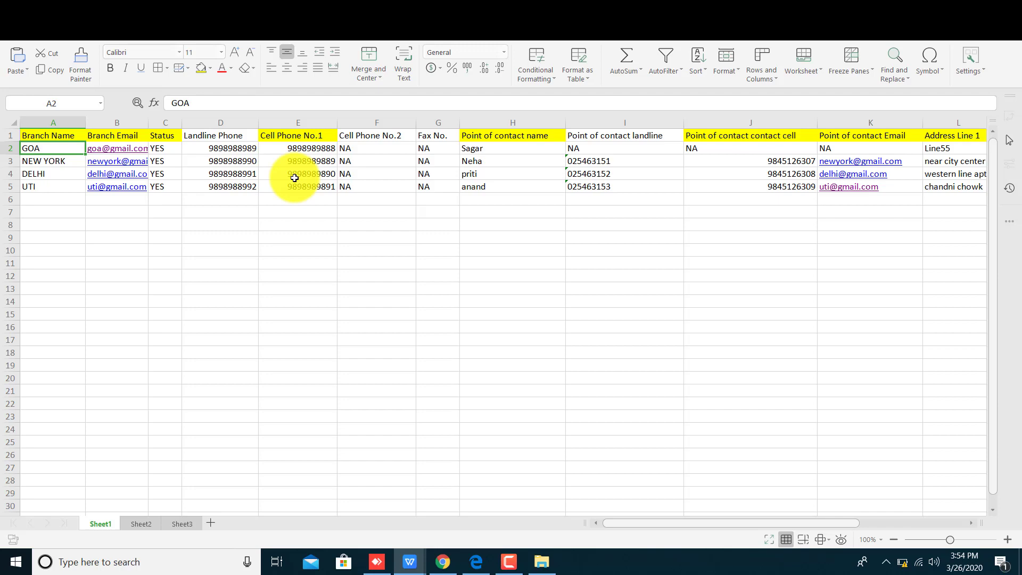
left_click(442, 561)
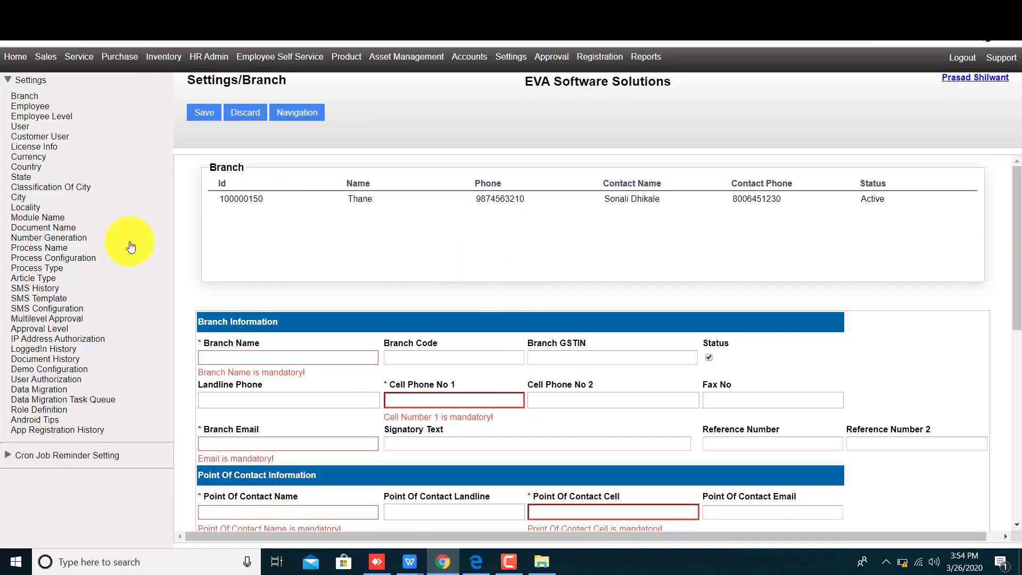
Go to Settings > Data Migration and choose Branch as the MASTERS type
left_click(39, 79)
left_click(35, 80)
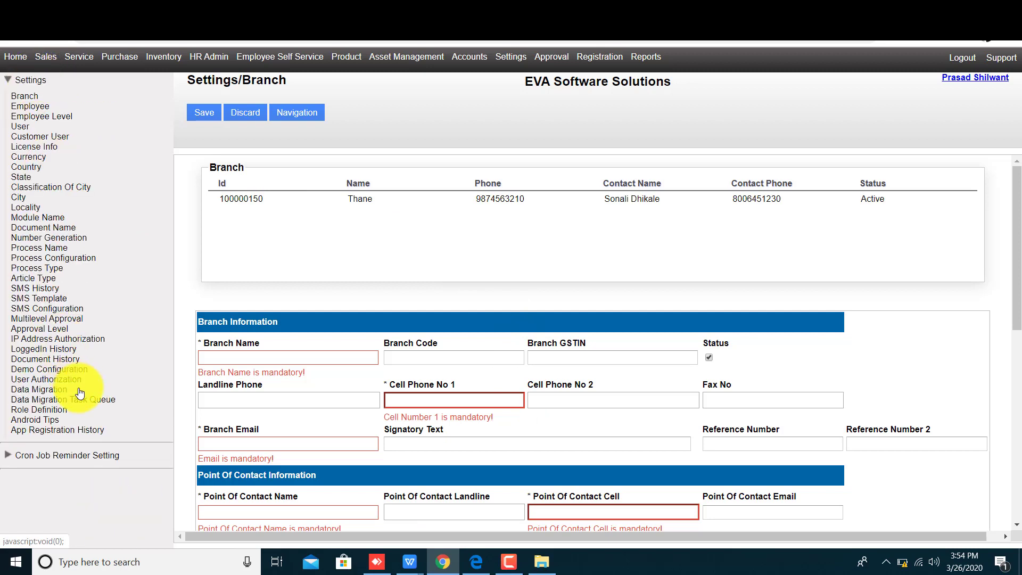
left_click_drag(73, 393, 41, 390)
left_click(28, 392)
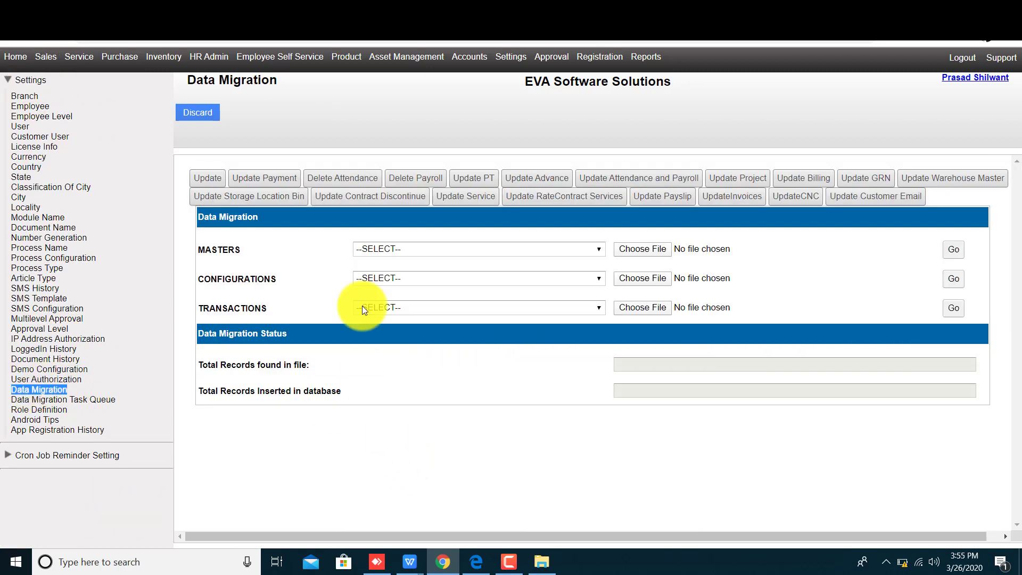
double_click(215, 250)
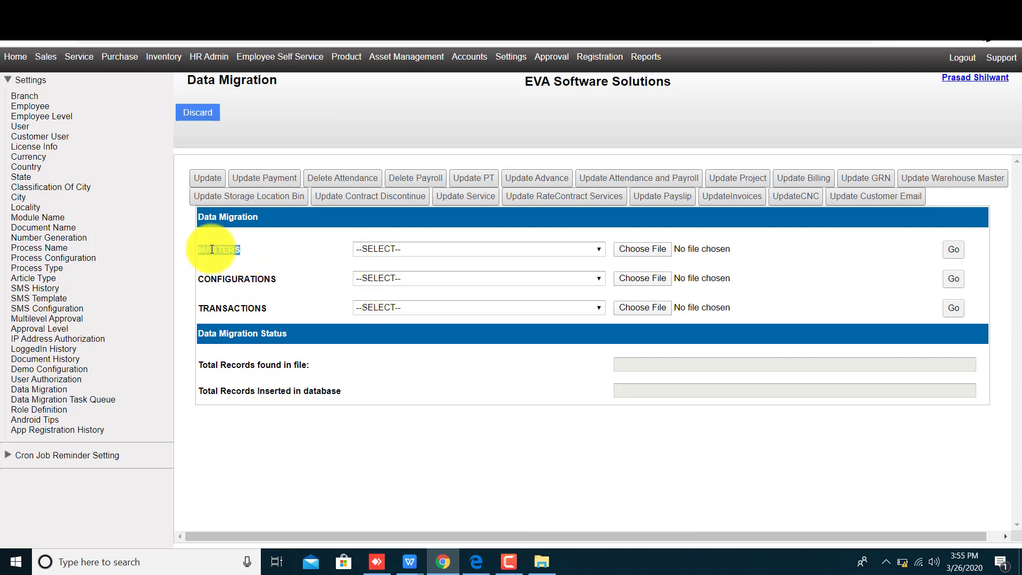
left_click(379, 248)
left_click(378, 272)
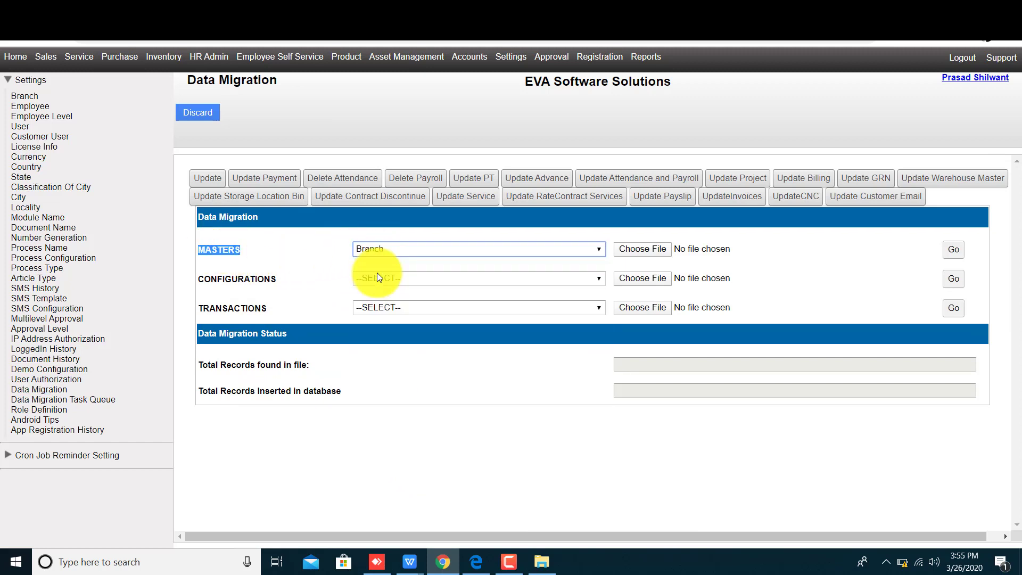
Attach Branch.xls from the Desktop's master data folder to the MASTERS import
left_click(647, 248)
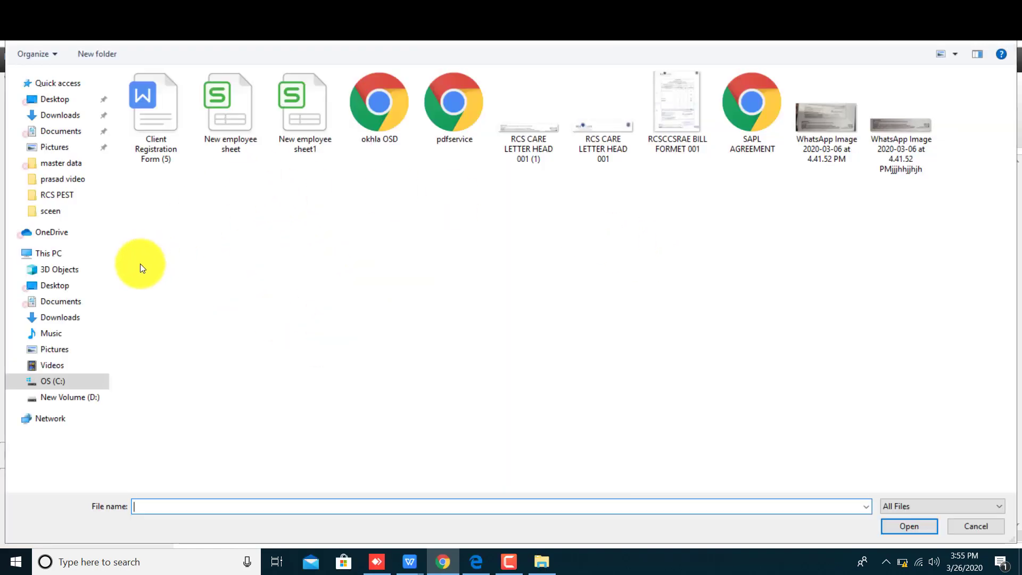
left_click(57, 99)
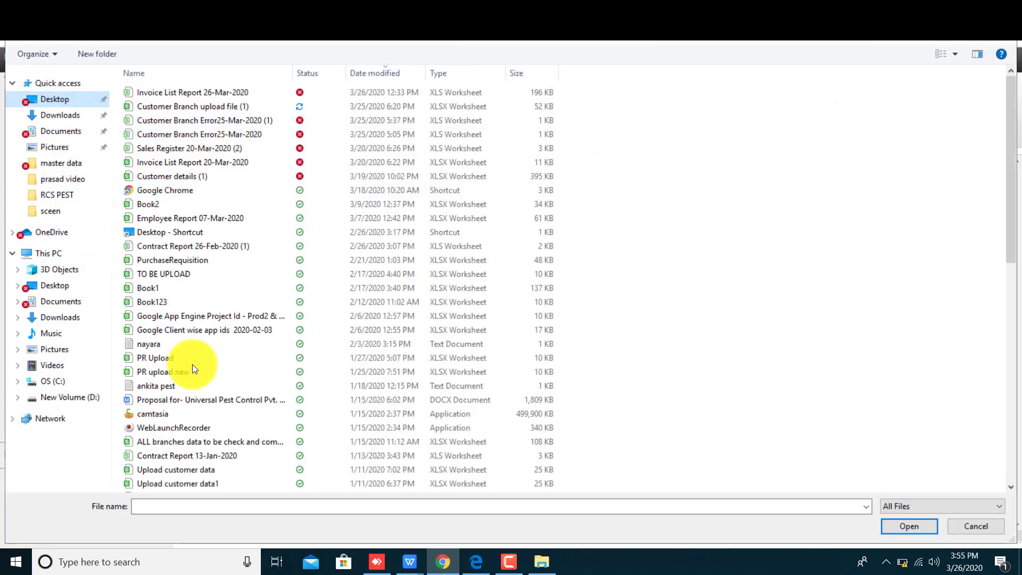
scroll(187, 434, "down", 10)
double_click(170, 415)
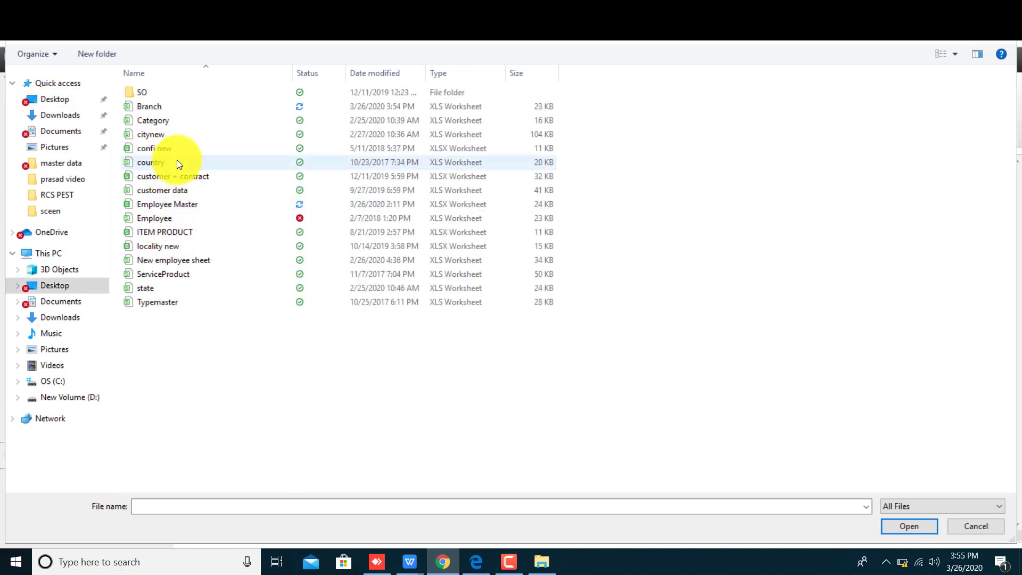
double_click(158, 107)
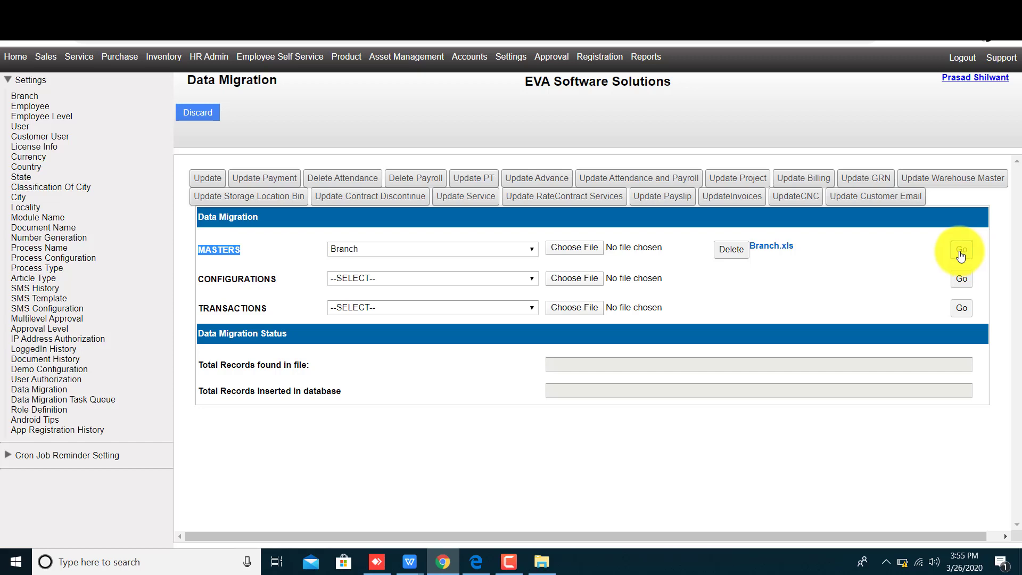
Import the Branch file, inserting 4 of 4 records, and dismiss the success alert
left_click(961, 250)
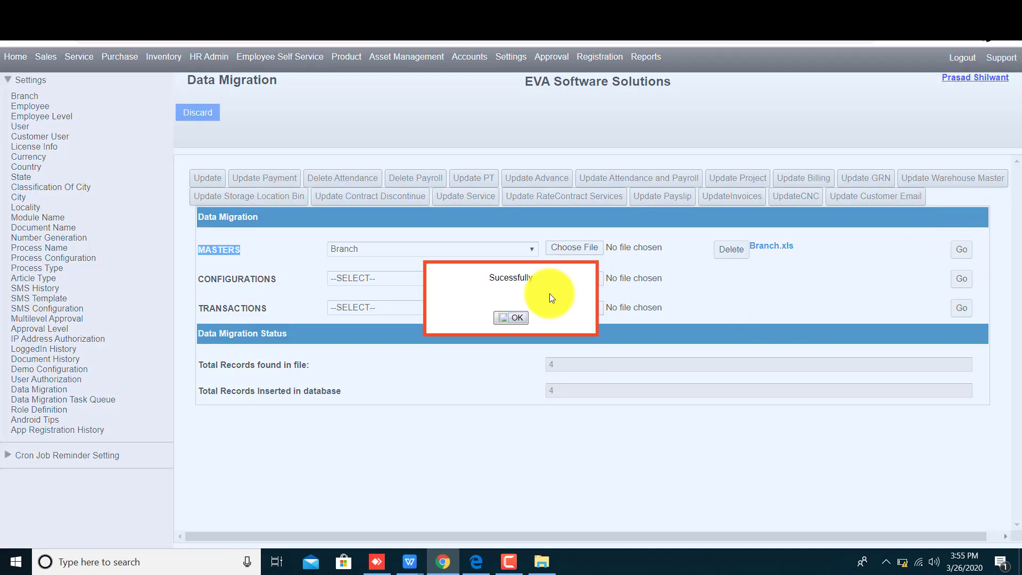
left_click(512, 319)
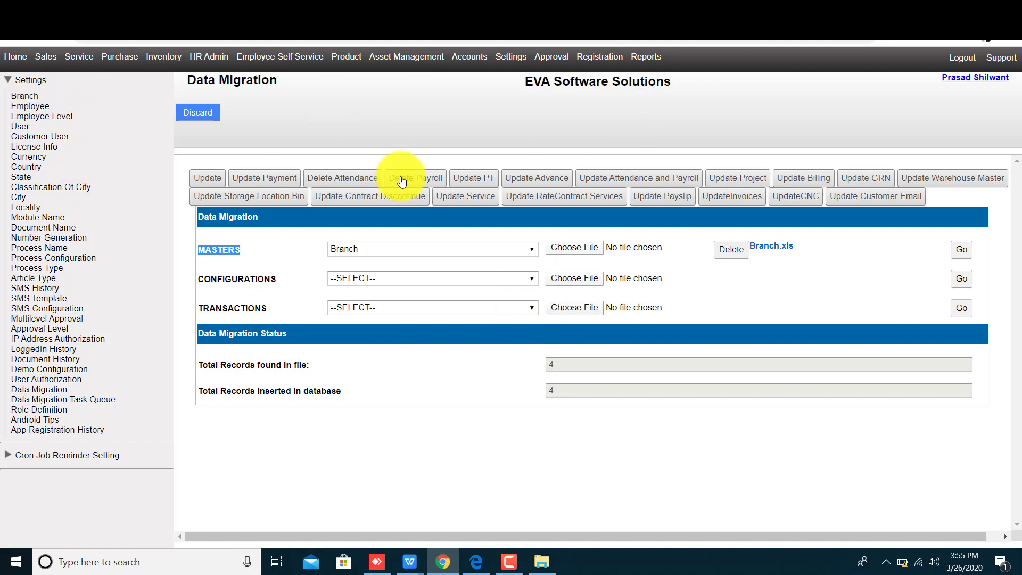
Open Settings > Branch to view the imported branches in the list
left_click(19, 99)
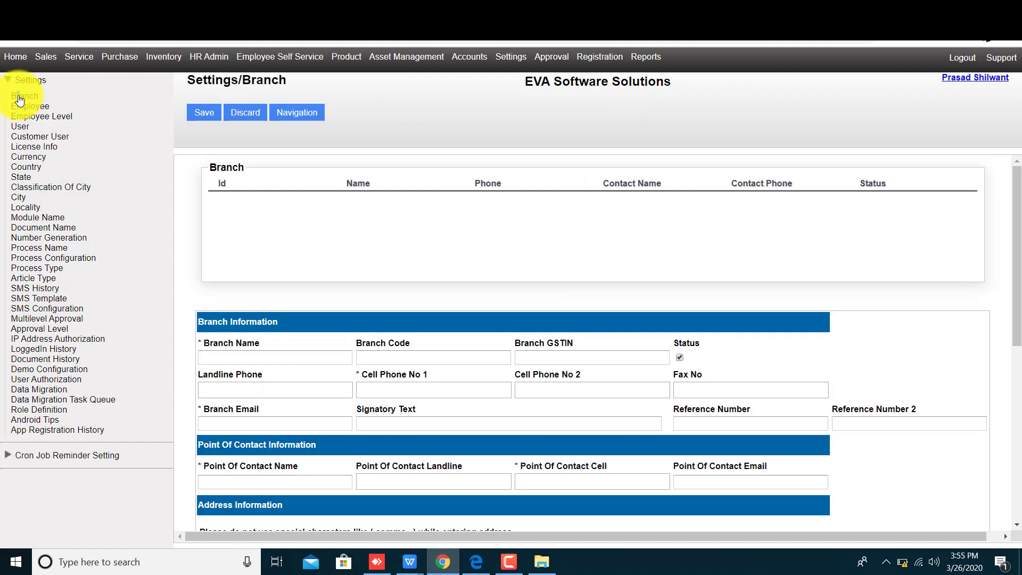